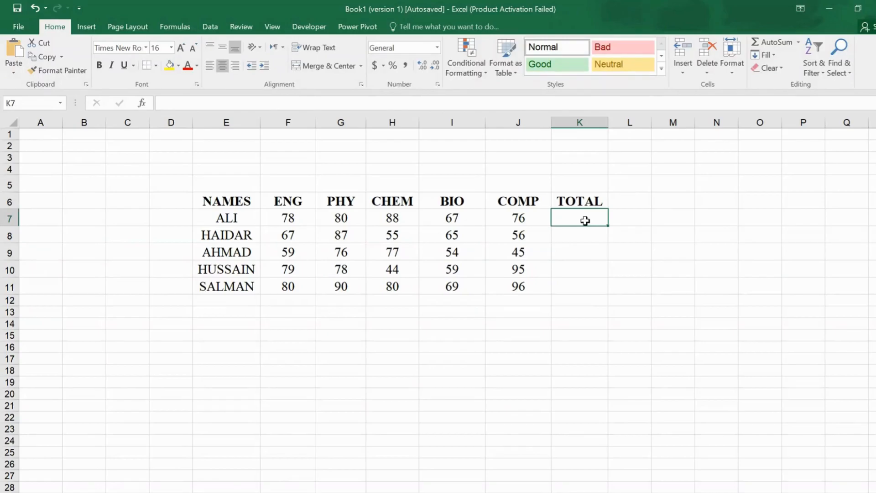
# Total the first student's marks in K7 with =SUM(F7:J7) and the second student's marks in K8 with AutoSum over F8:J8.
pyautogui.write('=')
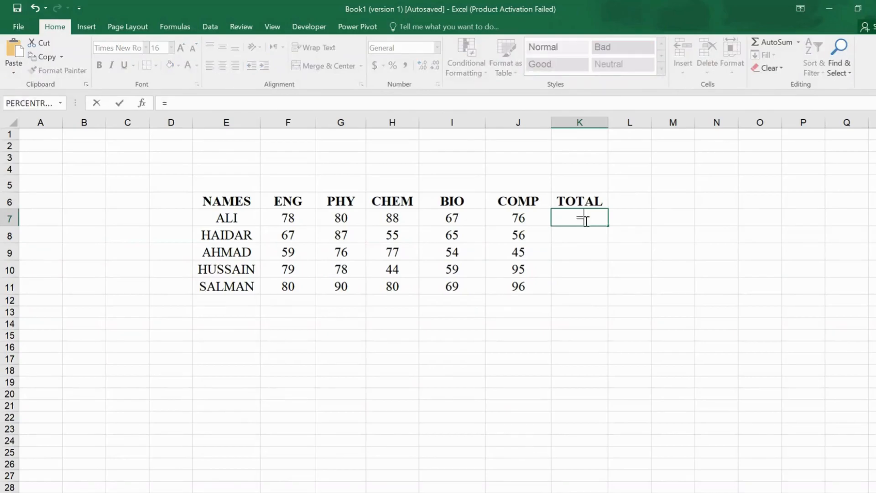
pyautogui.write('SUM')
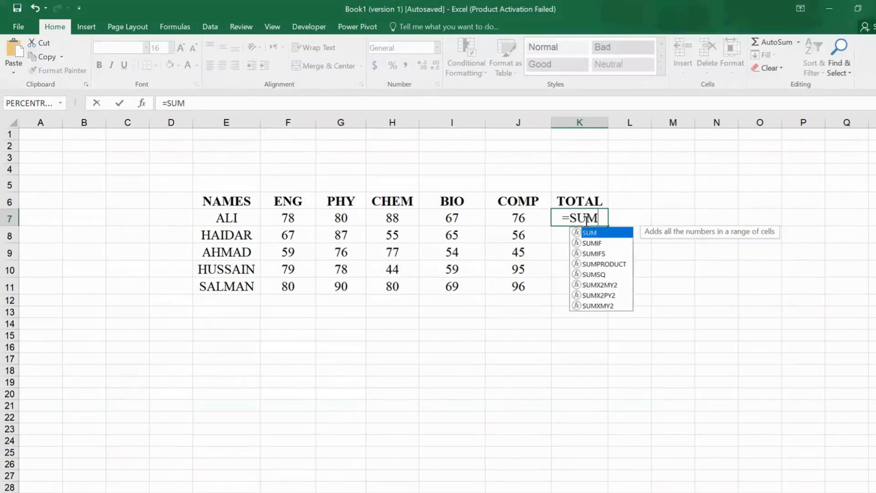
pyautogui.write('(')
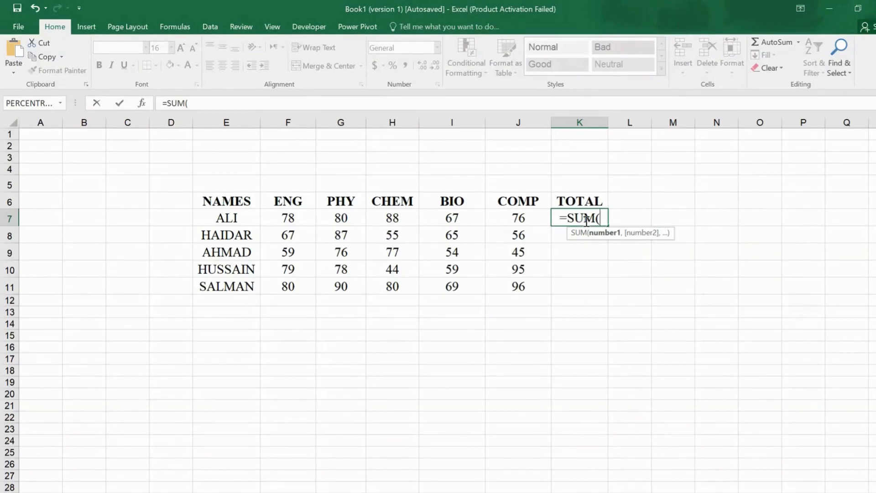
pyautogui.moveTo(529, 217); pyautogui.dragTo(297, 222)
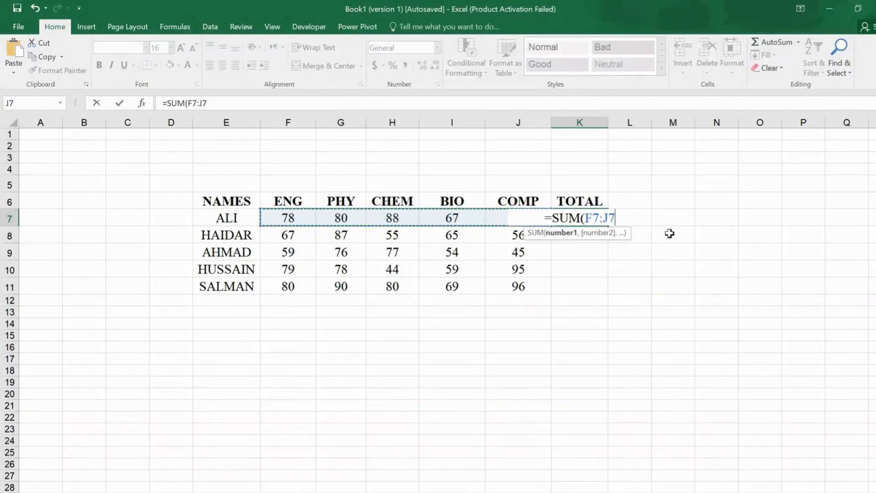
pyautogui.press('Return')
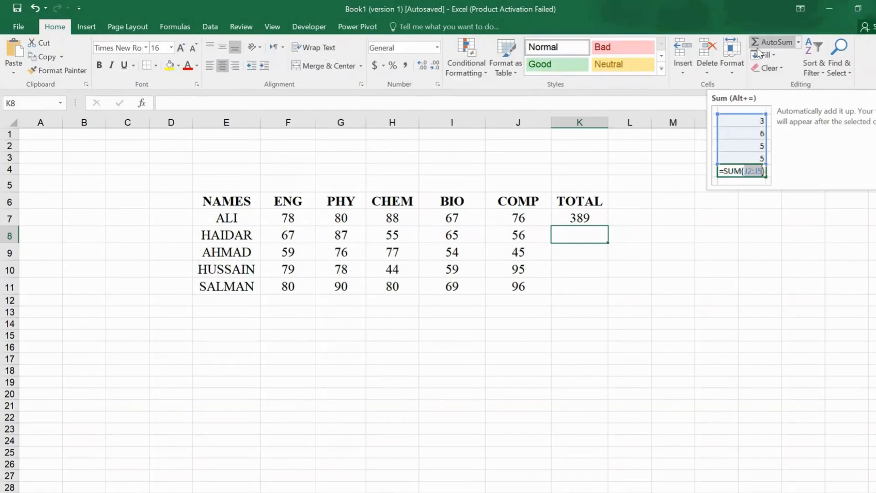
pyautogui.click(773, 43)
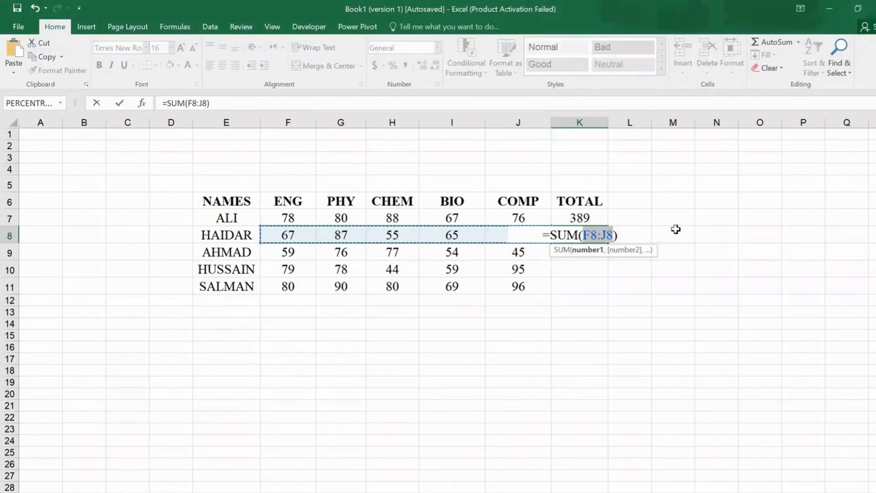
pyautogui.press('Return')
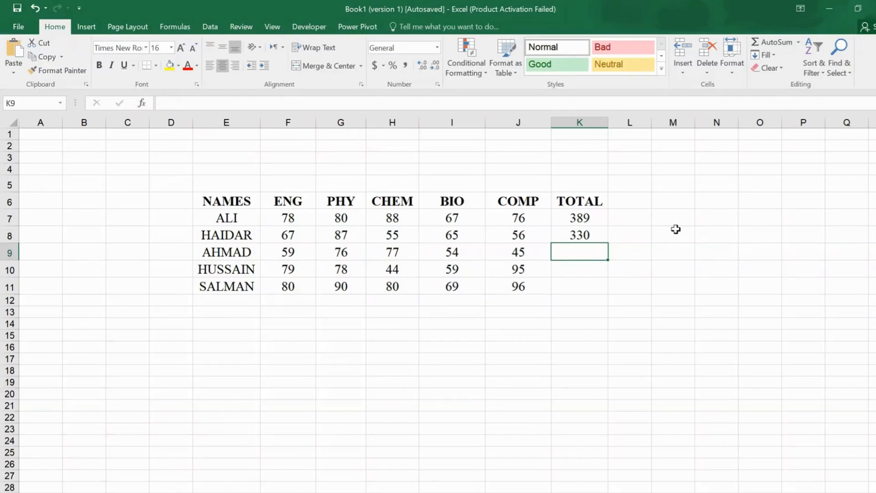
# Enter =SUM(F9:J9) in cell K9 to total the third student's marks.
pyautogui.write('=SU')
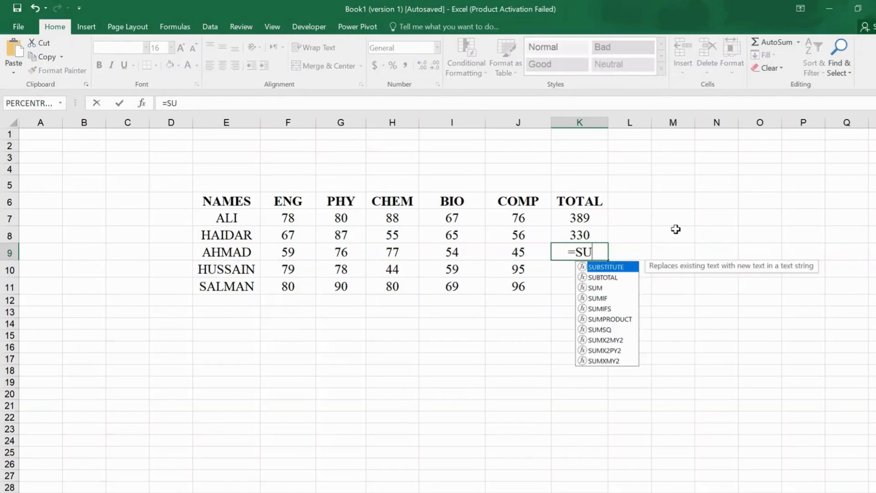
pyautogui.write('M(')
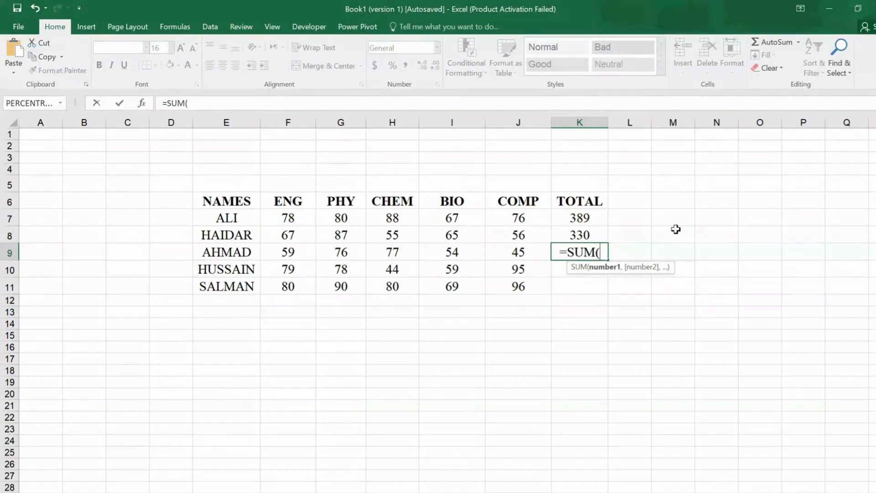
pyautogui.write('F')
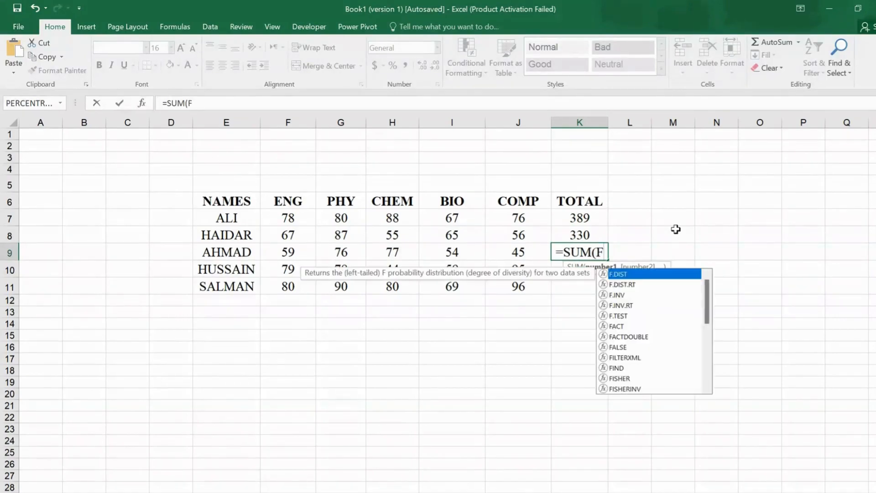
pyautogui.write('9:J')
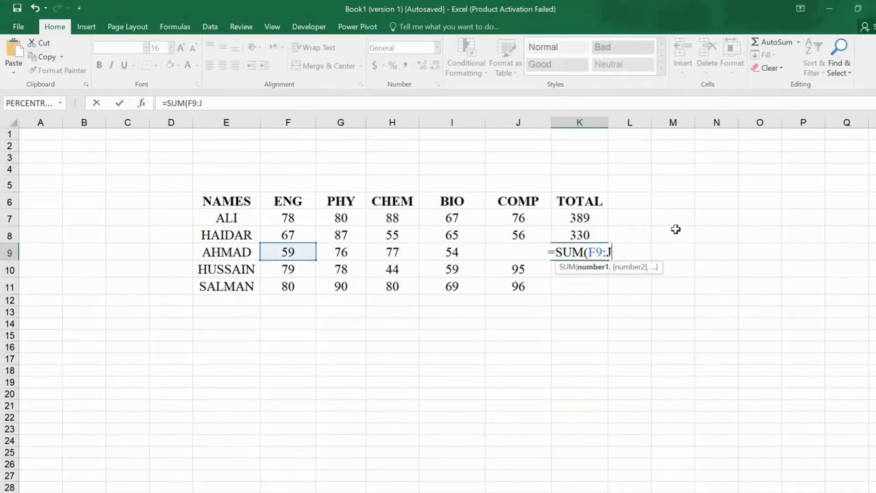
pyautogui.write('9)')
pyautogui.press('Return')
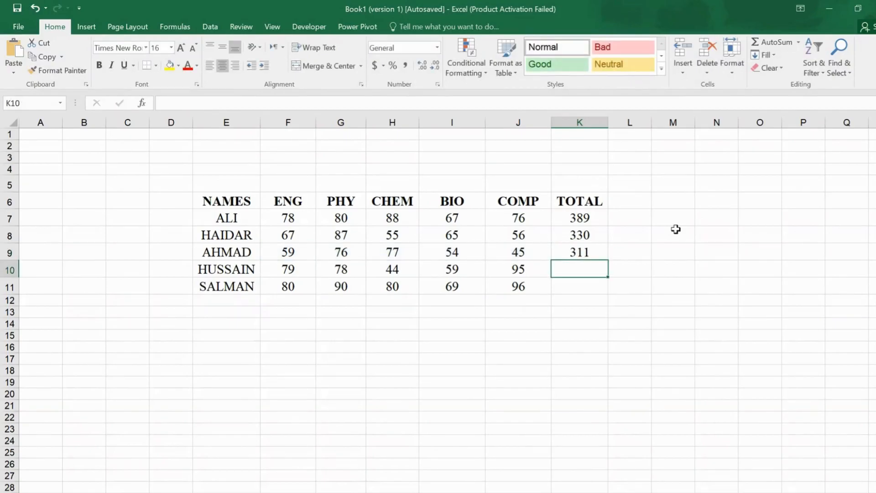
# Fill the SUM formula from K9 down to K11 for the remaining students.
pyautogui.click(604, 253)
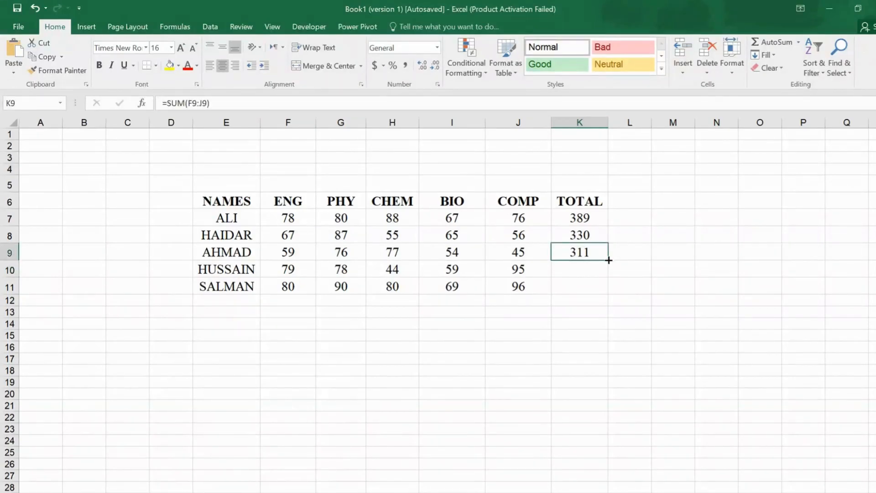
pyautogui.moveTo(609, 260)
pyautogui.mouseDown()
pyautogui.moveTo(609, 274)
pyautogui.moveTo(609, 261)
pyautogui.mouseUp()
pyautogui.moveTo(608, 265); pyautogui.dragTo(610, 289)
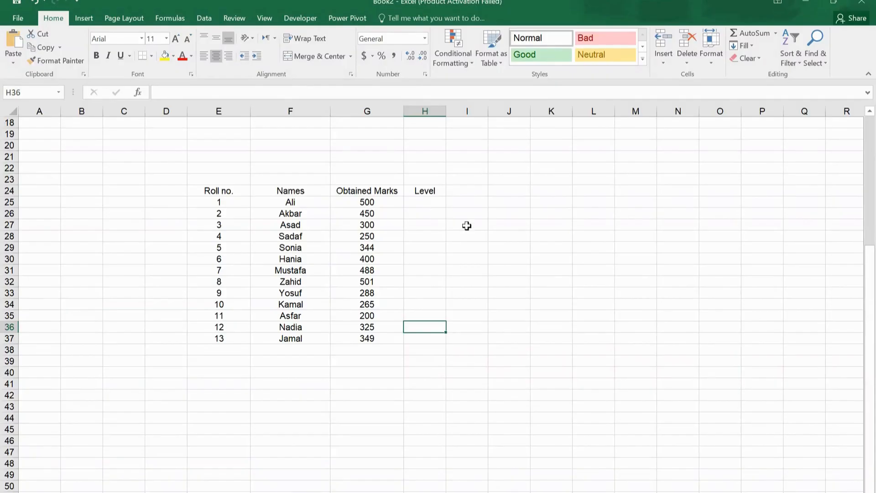
# Select H25, the first empty cell under the Level heading of the obtained marks table.
pyautogui.click(439, 210)
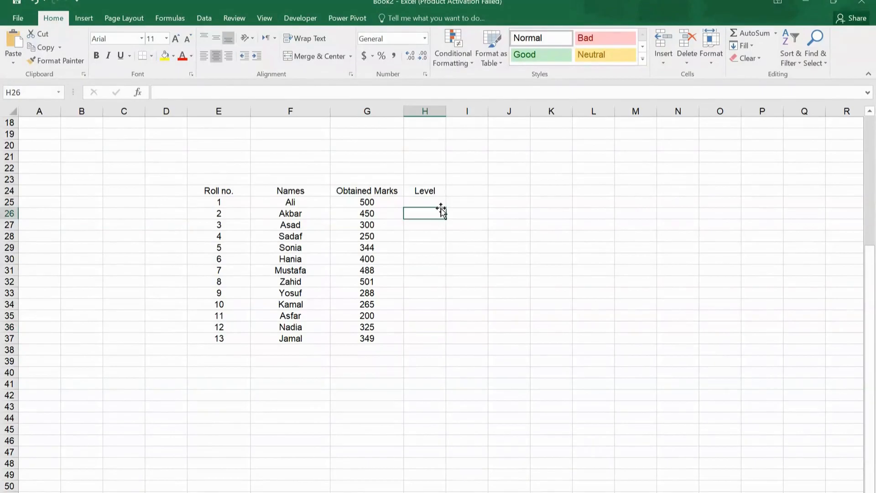
pyautogui.click(429, 201)
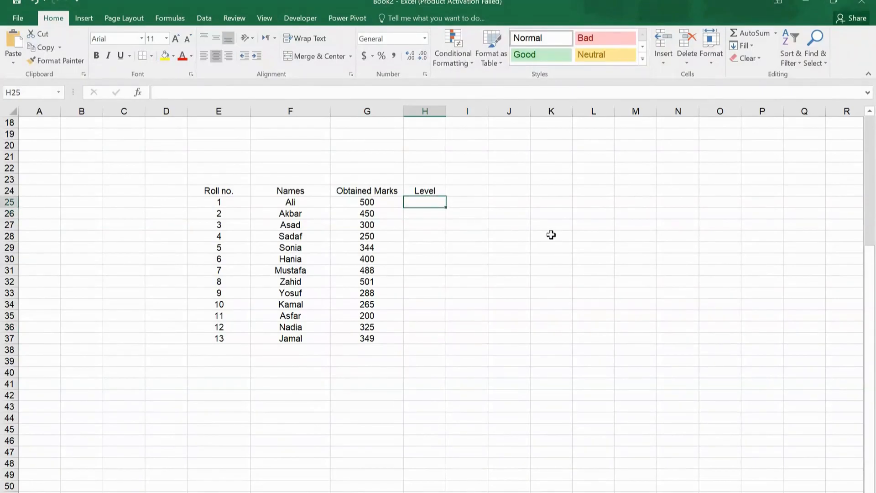
pyautogui.write('=if')
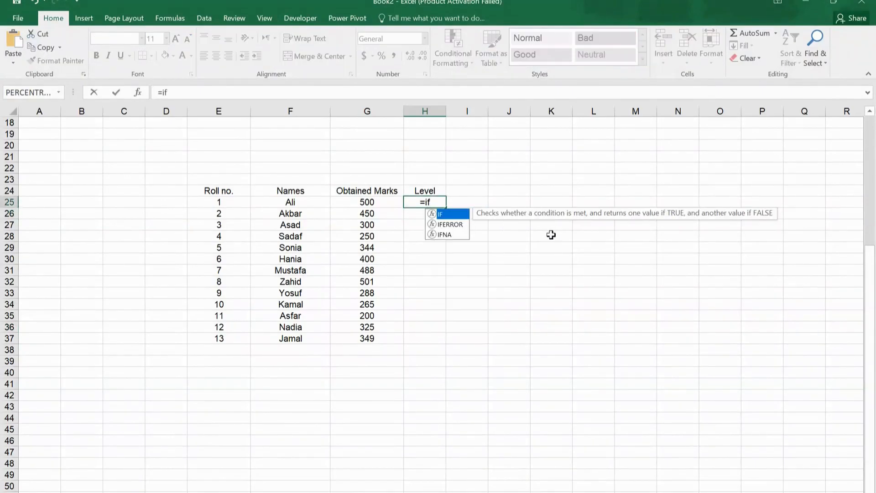
pyautogui.press('Tab')
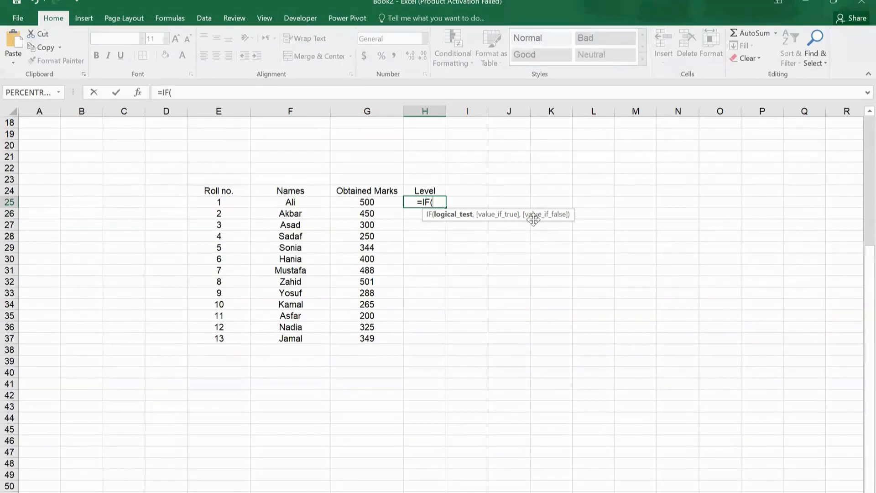
pyautogui.press('BackSpace')
pyautogui.press('BackSpace')
pyautogui.press('BackSpace')
pyautogui.press('BackSpace')
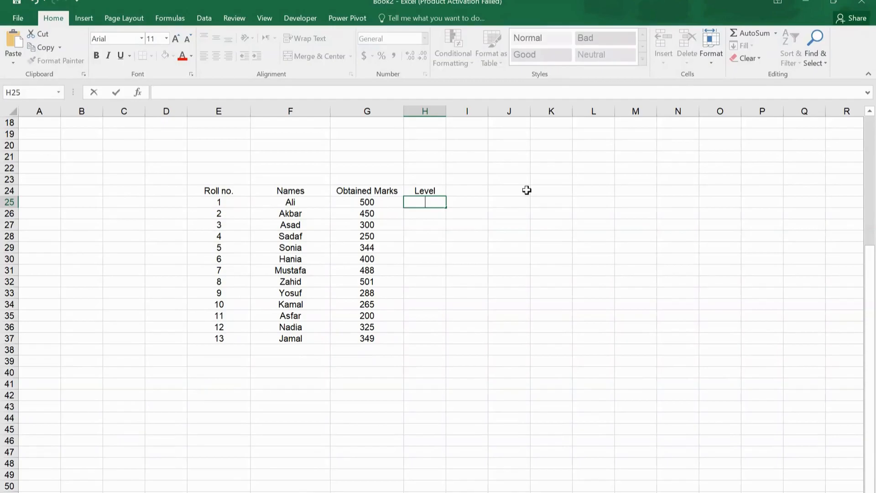
# Enter =IF(G25>=300,"HIGH","LOW") in H25 to grade the first student's obtained marks.
pyautogui.write('=IF(')
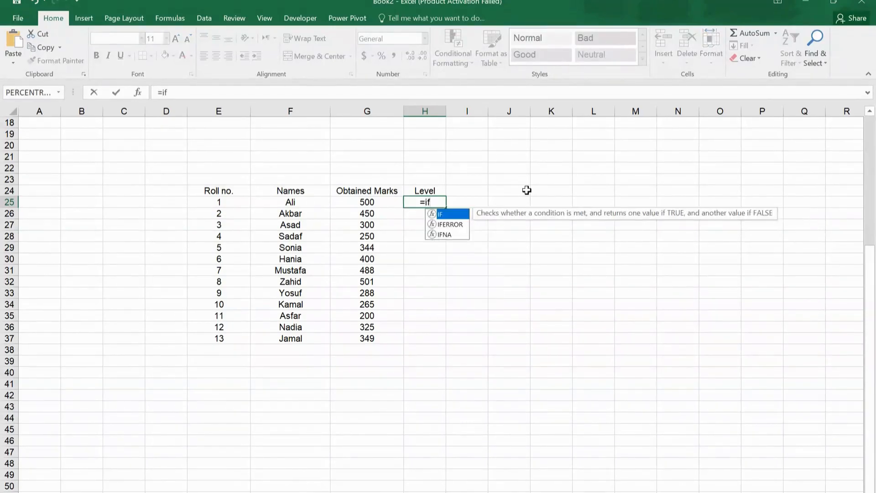
pyautogui.click(376, 202)
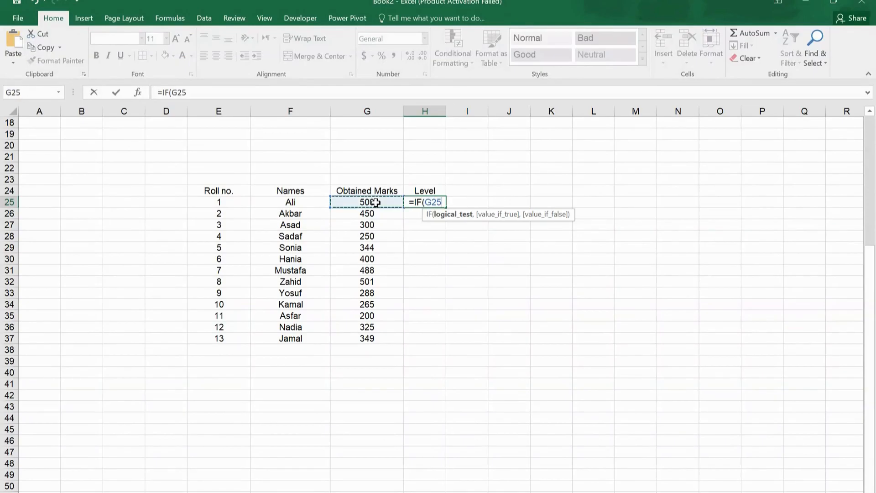
pyautogui.write('>')
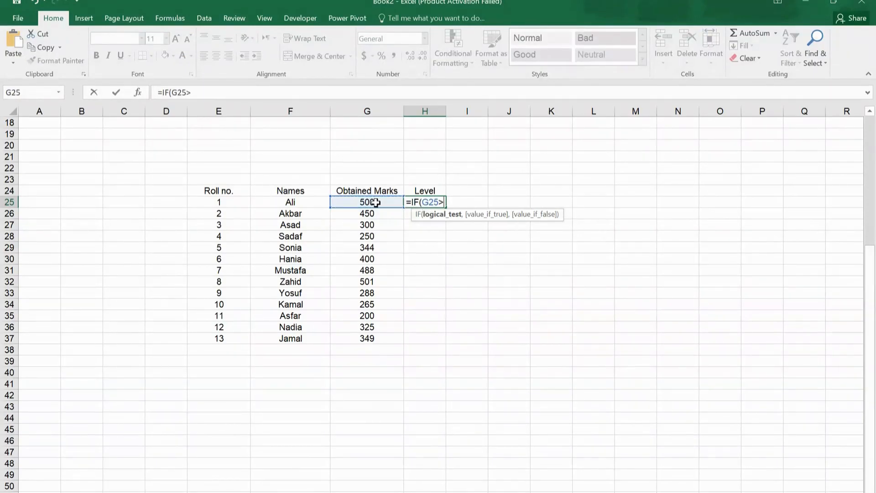
pyautogui.write('+')
pyautogui.press('BackSpace')
pyautogui.write('=300,')
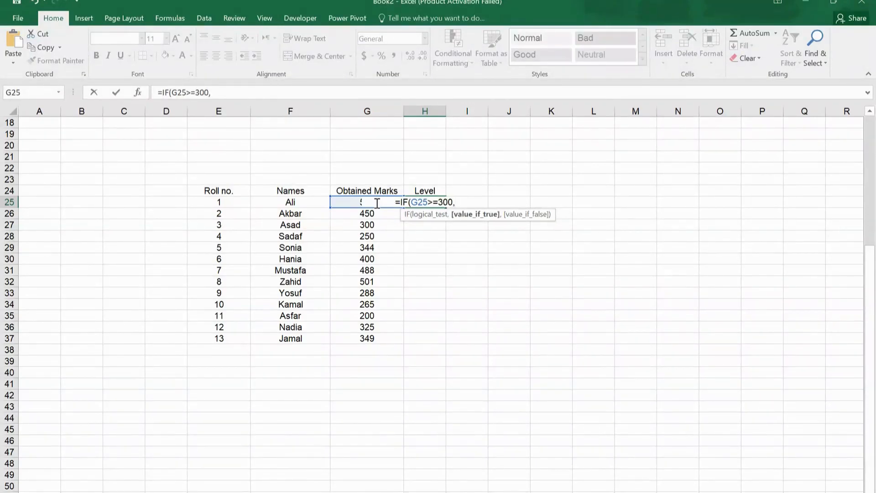
pyautogui.write('"HIG')
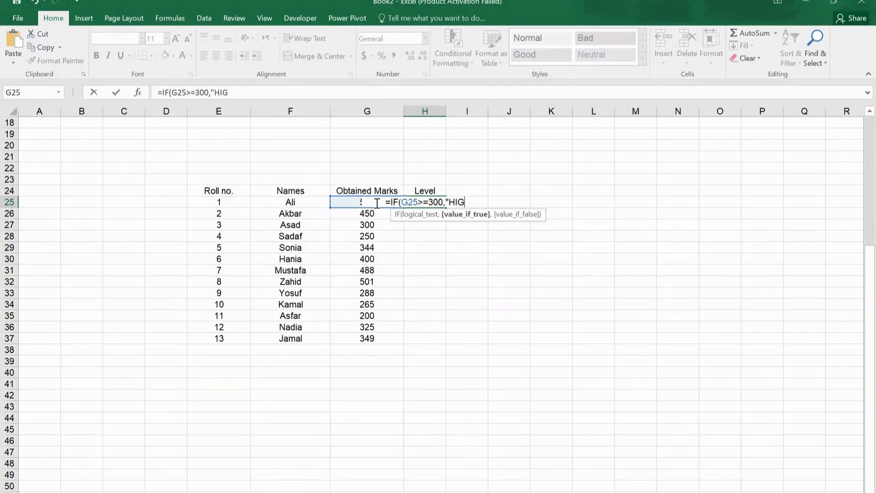
pyautogui.write('H",')
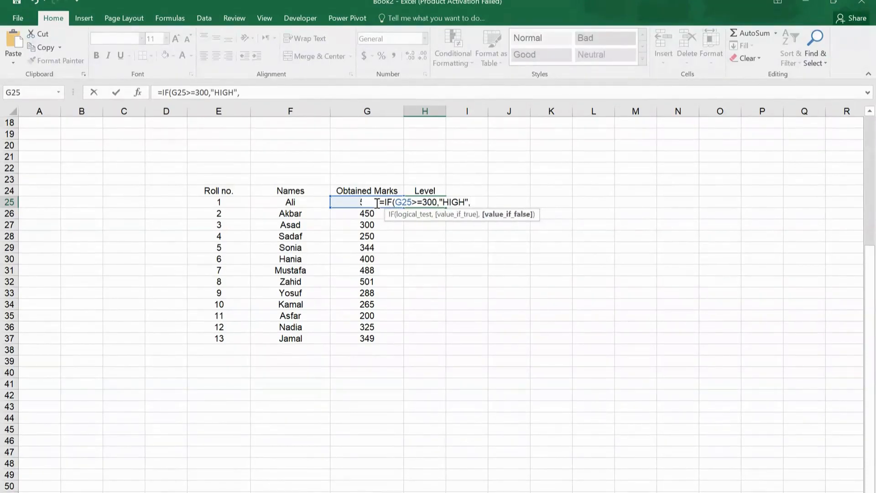
pyautogui.write('"LO')
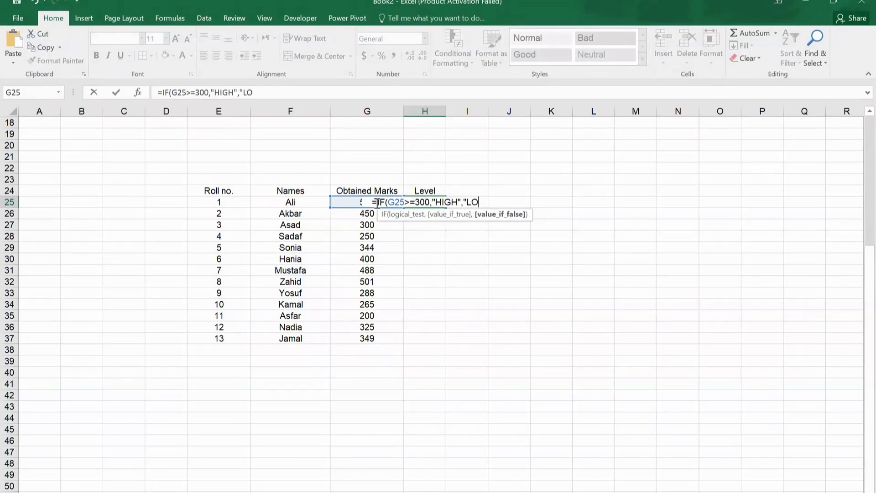
pyautogui.write('W")')
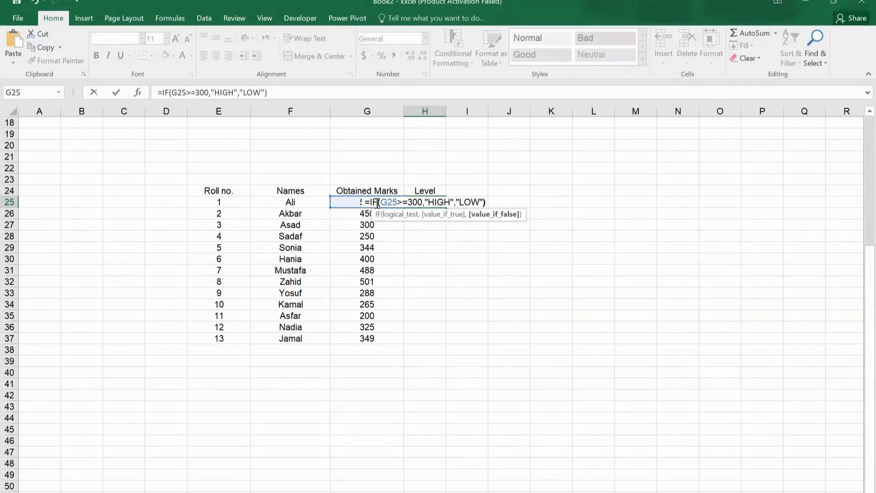
pyautogui.press('Return')
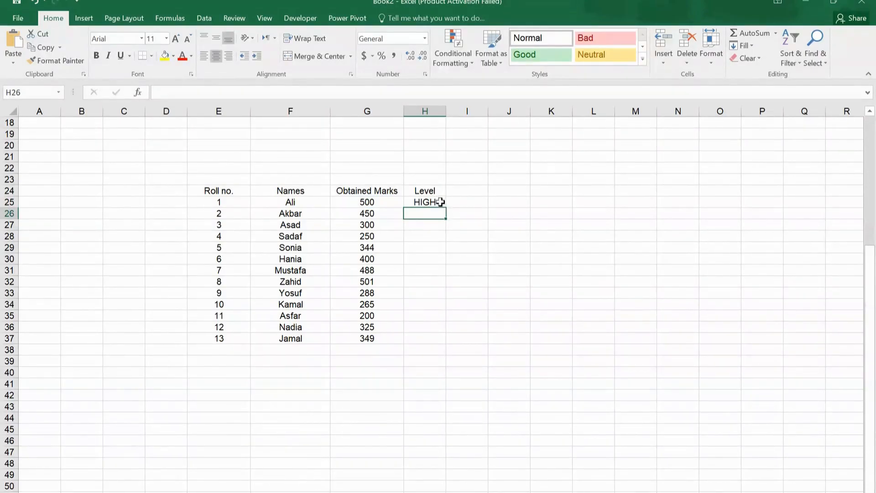
# Fill the IF formula from H25 down the Level column to H37.
pyautogui.click(442, 204)
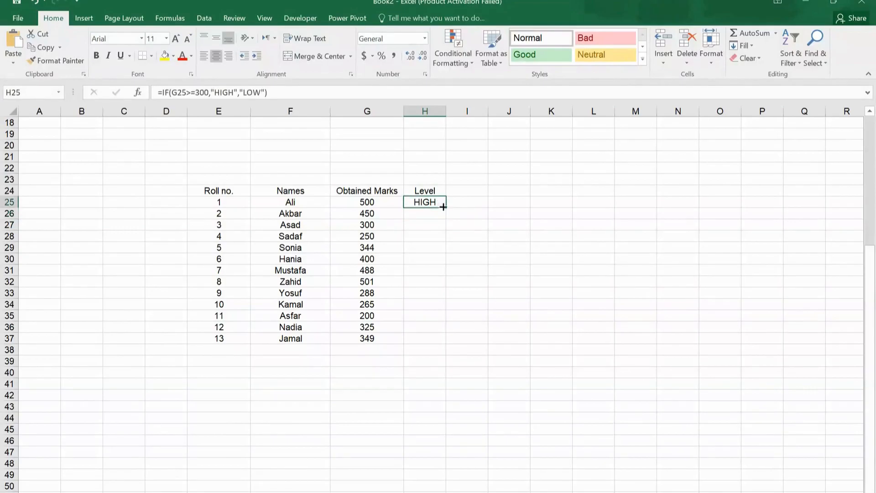
pyautogui.moveTo(446, 207); pyautogui.dragTo(448, 344)
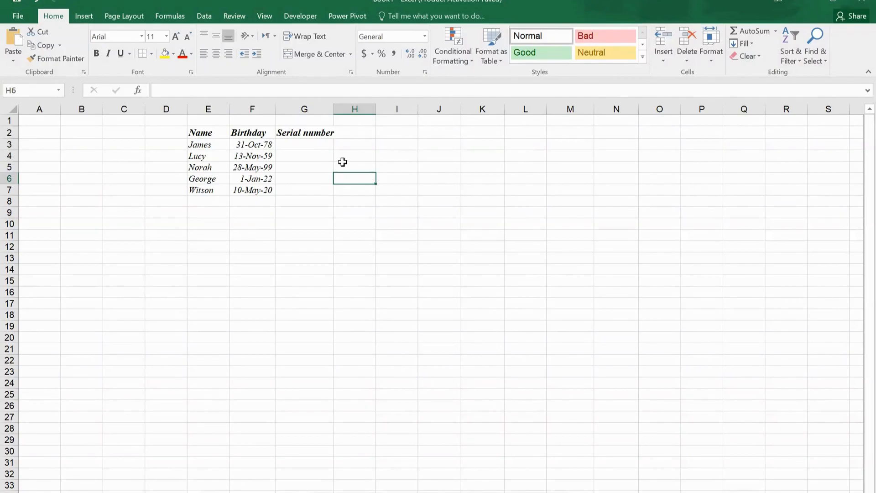
# Enter =MONTH(F3) in G3 under the Serial number heading to extract the first birthday's month.
pyautogui.click(310, 147)
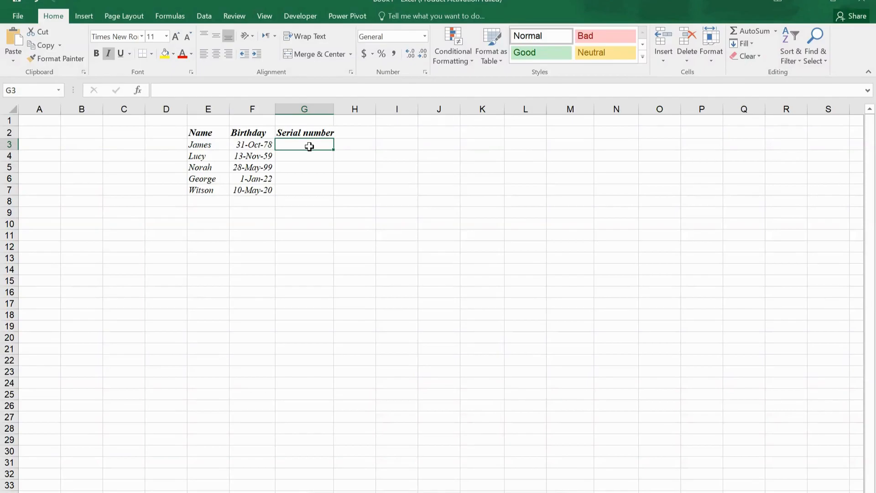
pyautogui.write('=month')
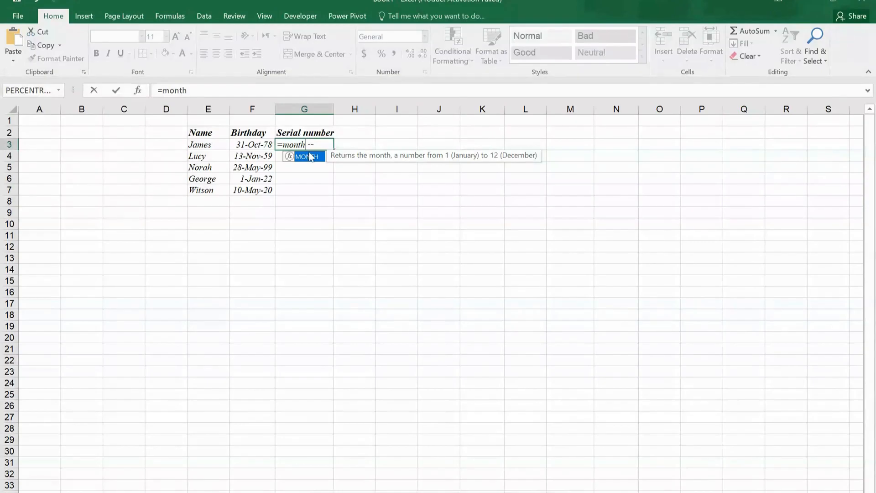
pyautogui.doubleClick(309, 157)
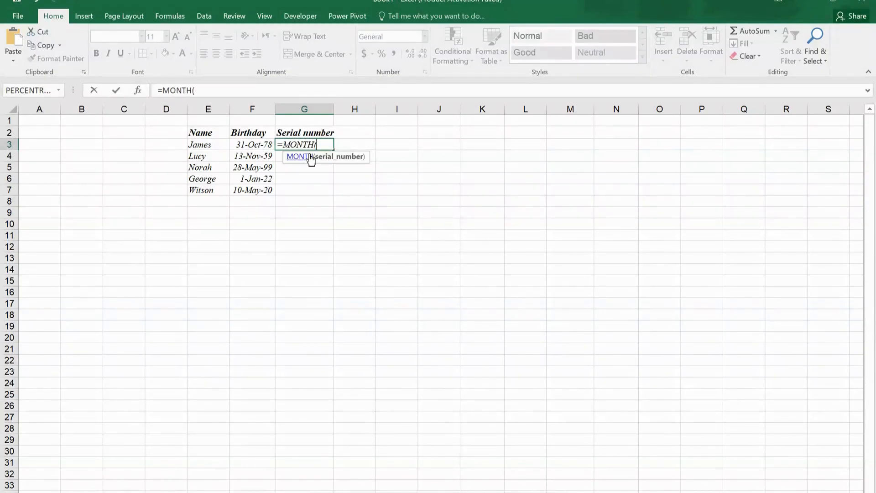
pyautogui.click(265, 143)
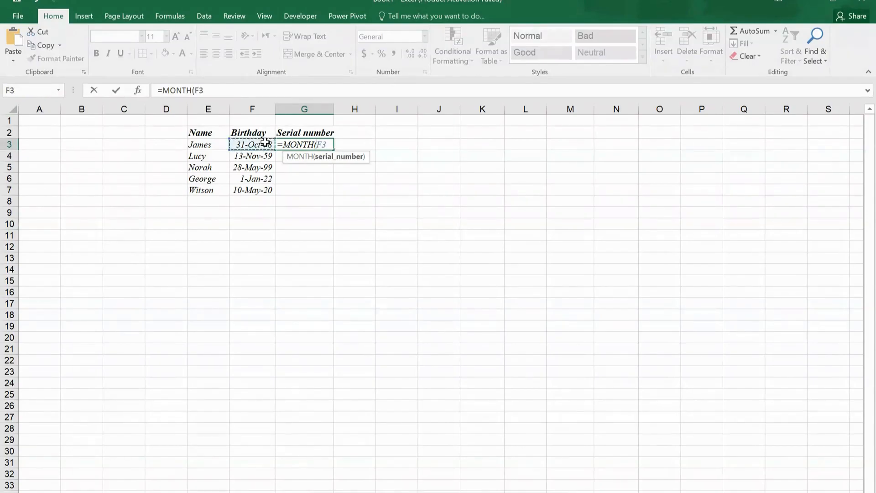
pyautogui.write(')')
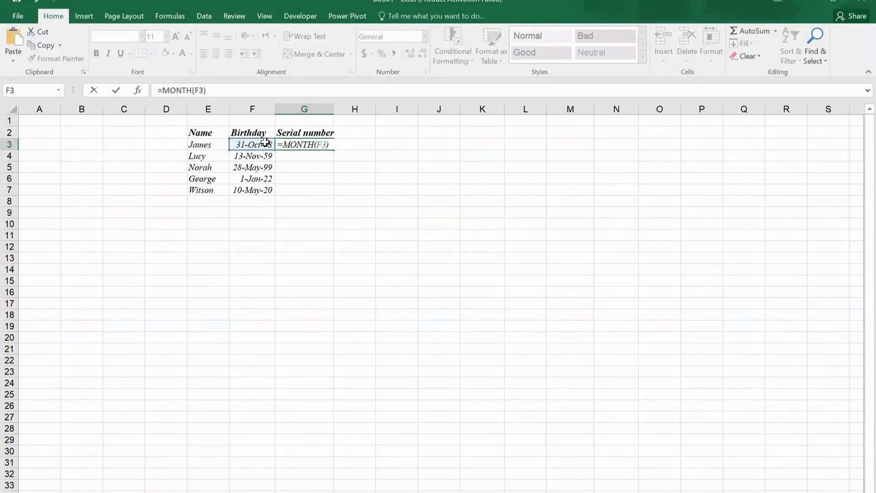
pyautogui.press('Return')
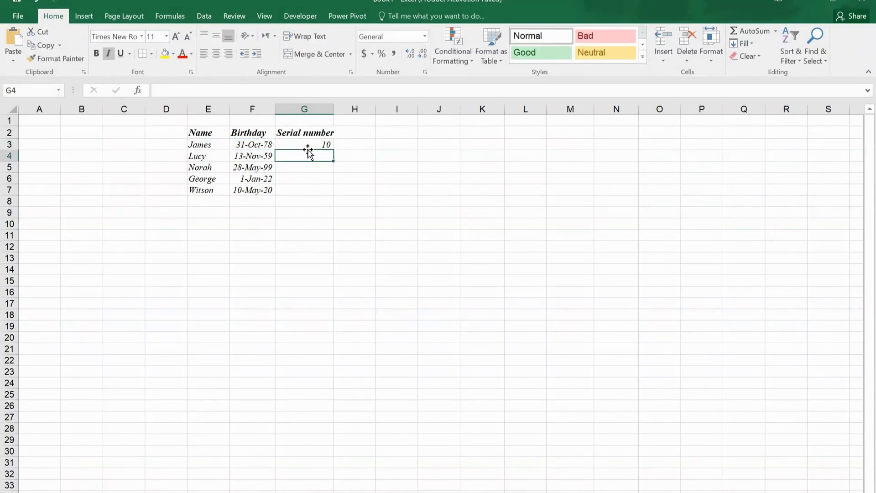
# Fill the MONTH formula from G3 down to G7 for the remaining birthdays.
pyautogui.click(329, 144)
pyautogui.moveTo(334, 157); pyautogui.dragTo(336, 192)
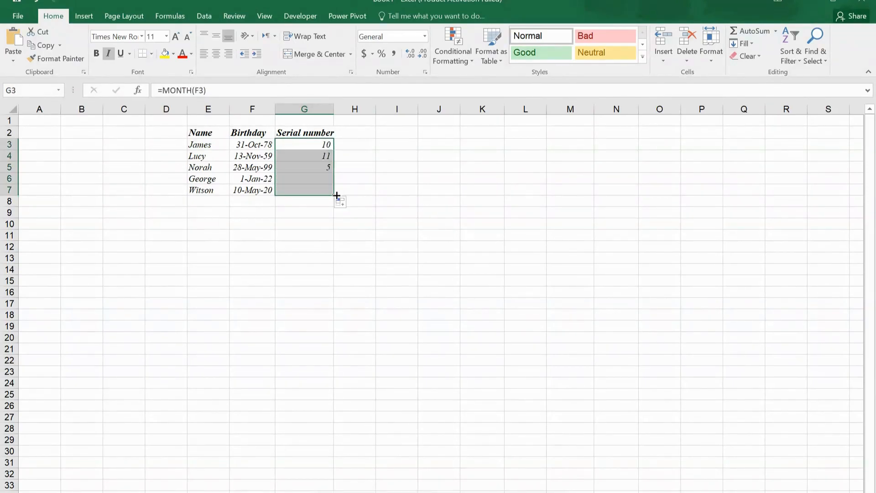
pyautogui.click(370, 189)
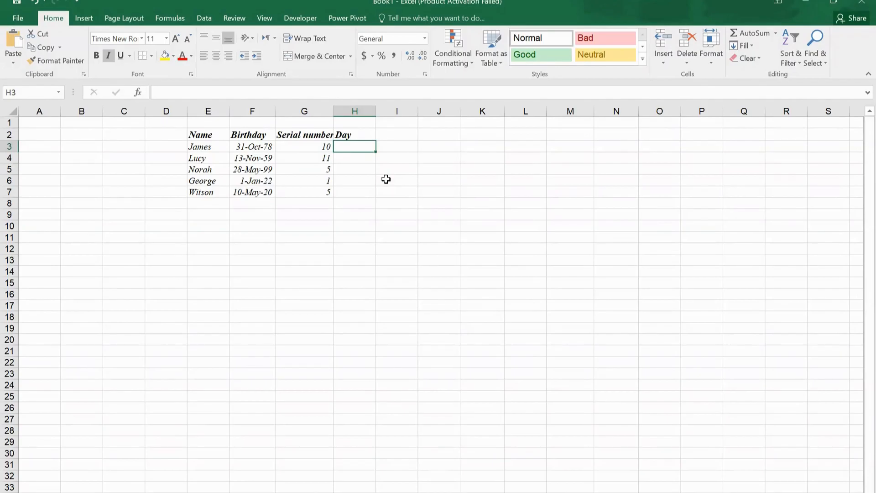
# Enter =DAY(F3) in H3 under the Day heading to extract the first birthday's day.
pyautogui.write('=')
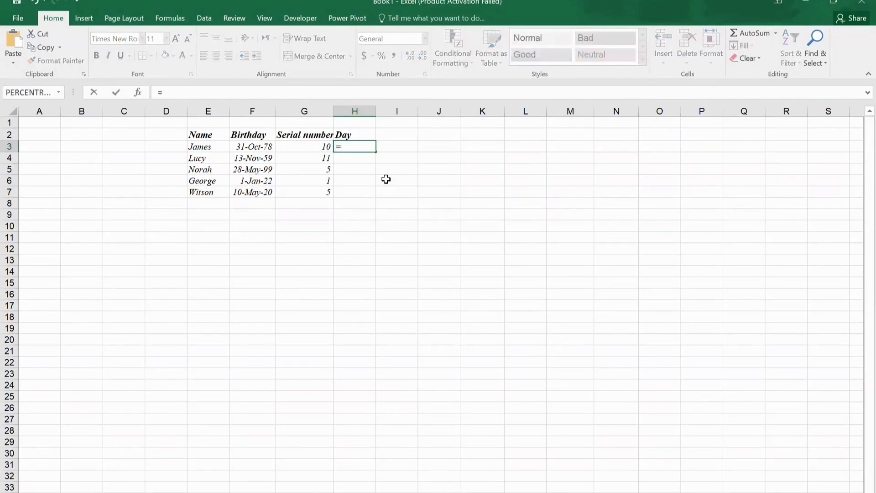
pyautogui.write('day')
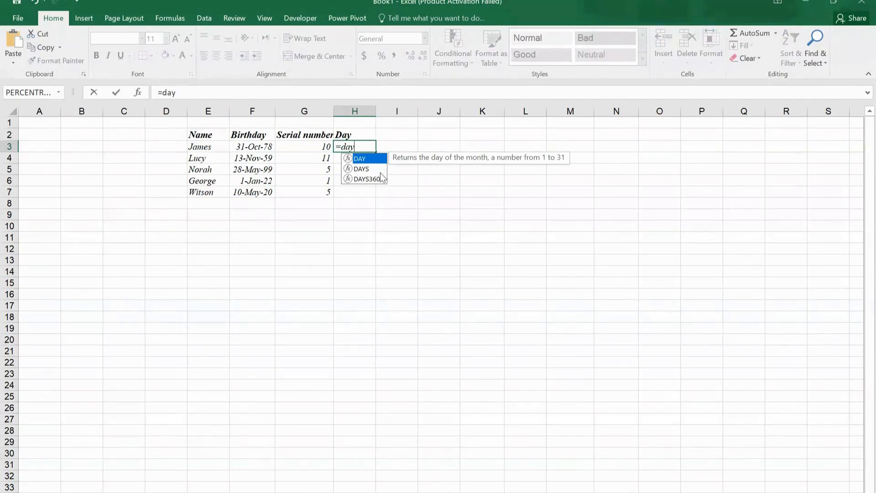
pyautogui.doubleClick(362, 158)
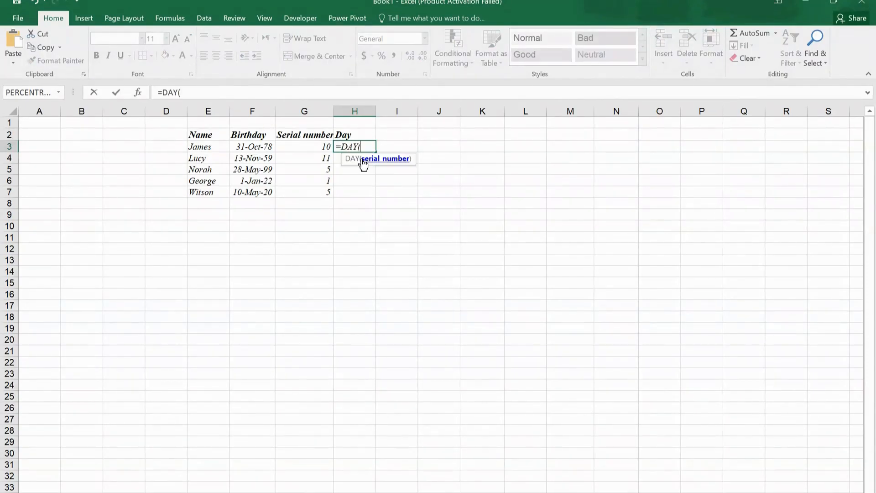
pyautogui.click(254, 147)
pyautogui.write(')')
pyautogui.press('Return')
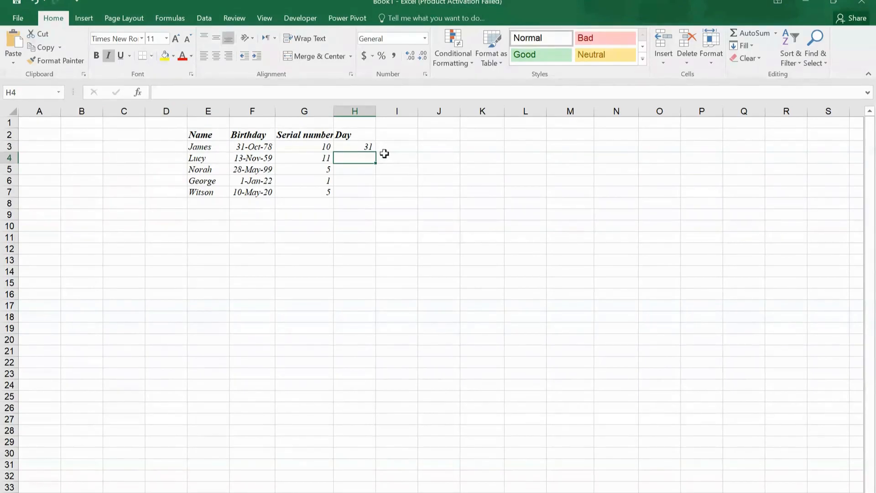
# Fill the DAY formula from H3 down to H7 for the remaining birthdays.
pyautogui.press('Up')
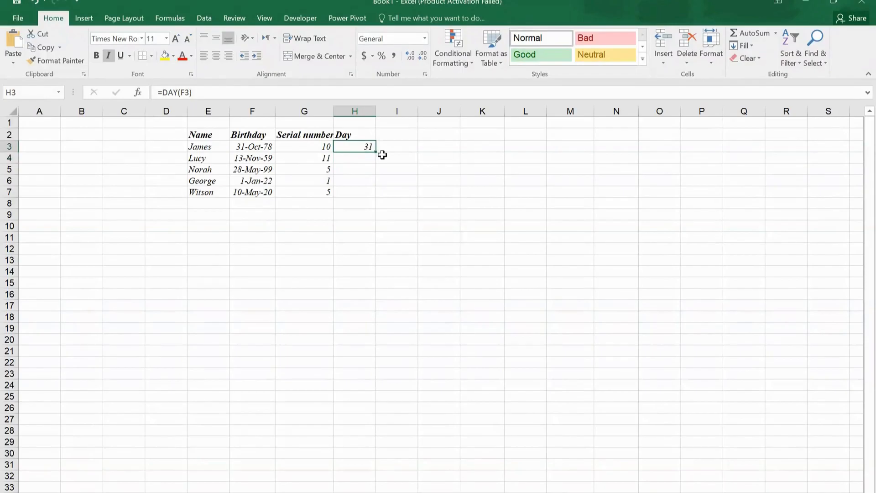
pyautogui.moveTo(375, 152); pyautogui.dragTo(377, 197)
pyautogui.click(407, 197)
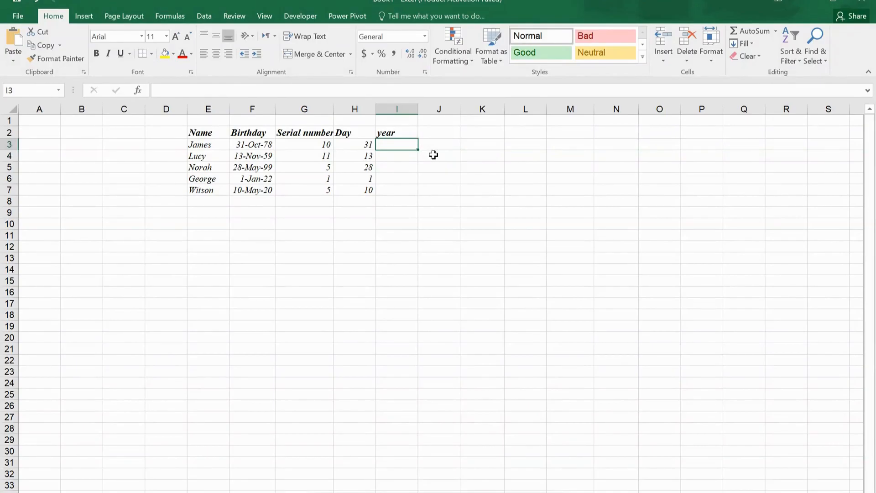
# Enter =YEAR(F3) in I3 under the year heading to extract the first birthday's year.
pyautogui.write('=')
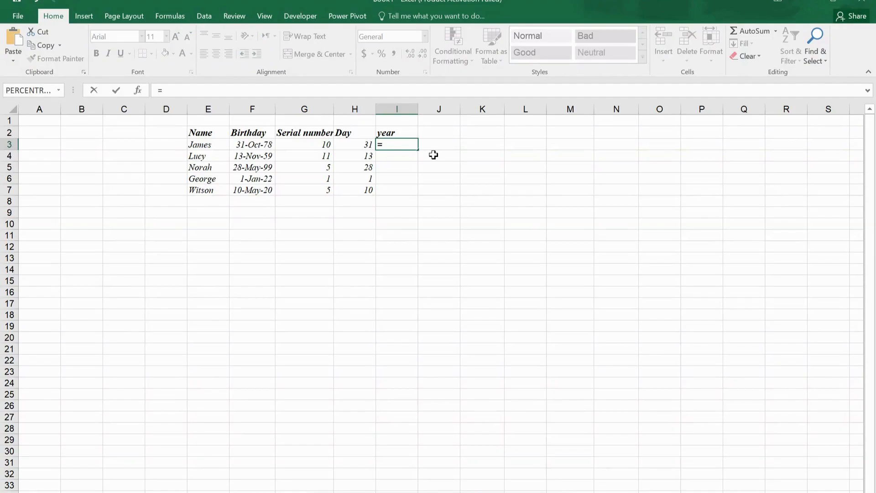
pyautogui.write('year')
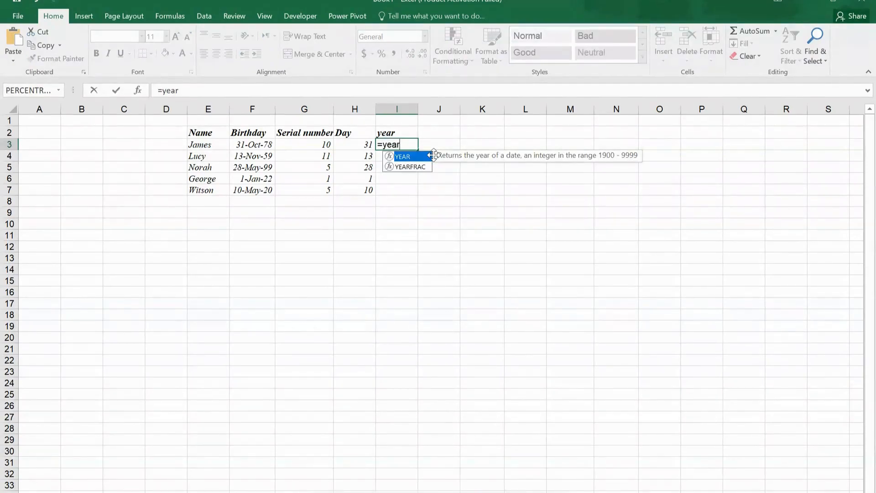
pyautogui.doubleClick(407, 158)
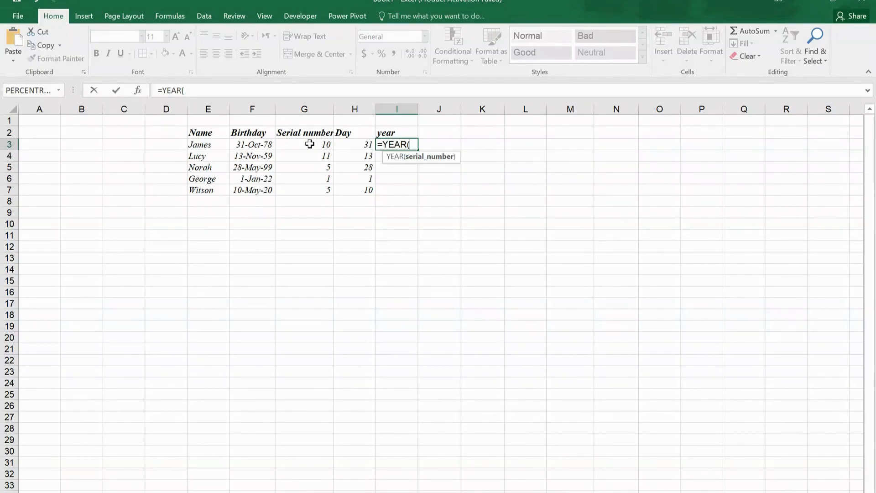
pyautogui.click(258, 144)
pyautogui.write(')')
pyautogui.press('Return')
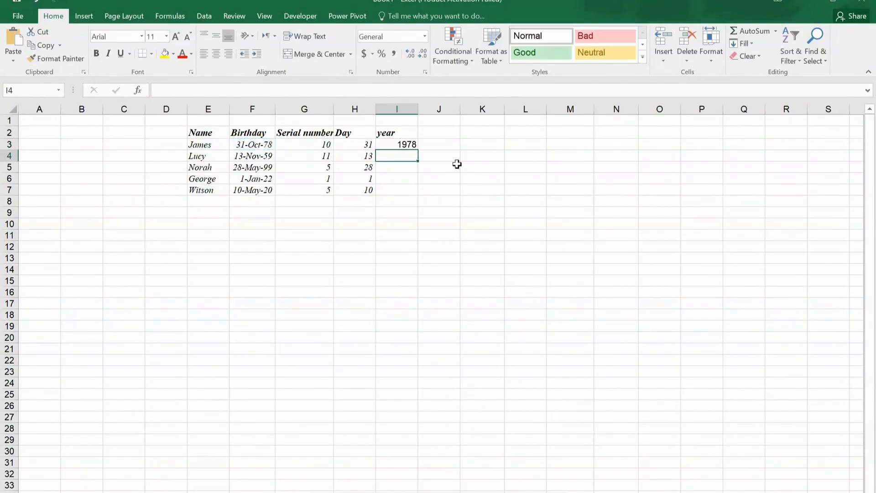
# Fill the YEAR formula from I3 down to I7 for the remaining birthdays.
pyautogui.click(413, 144)
pyautogui.moveTo(418, 149); pyautogui.dragTo(420, 196)
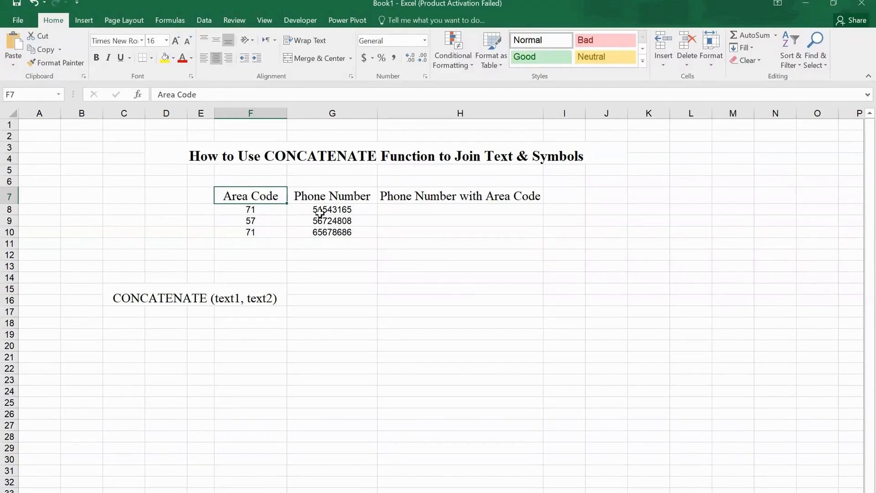
# Enter =CONCATENATE(F8,"-",G8) in H8 to join the first area code and phone number with a hyphen.
pyautogui.click(358, 211)
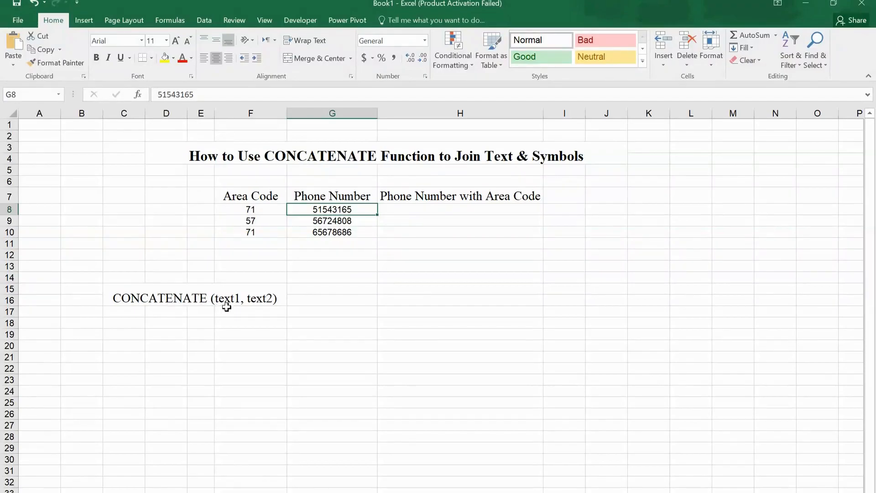
pyautogui.click(444, 211)
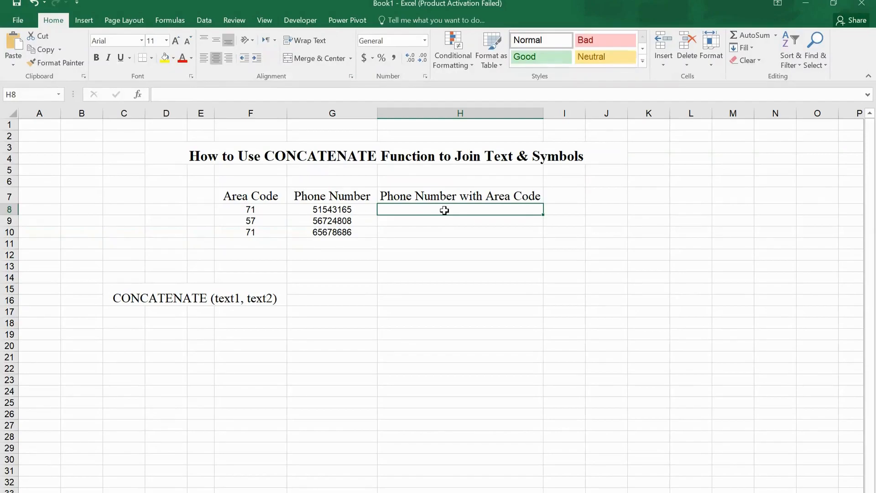
pyautogui.write('=c')
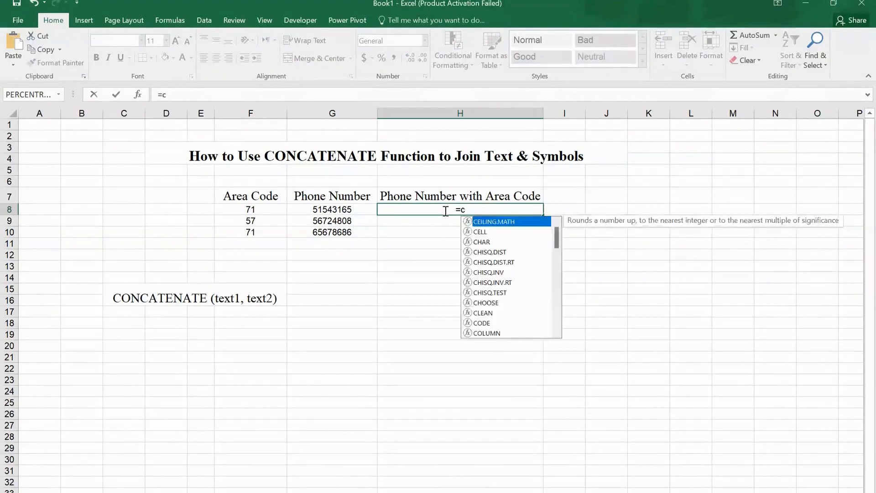
pyautogui.write('onca')
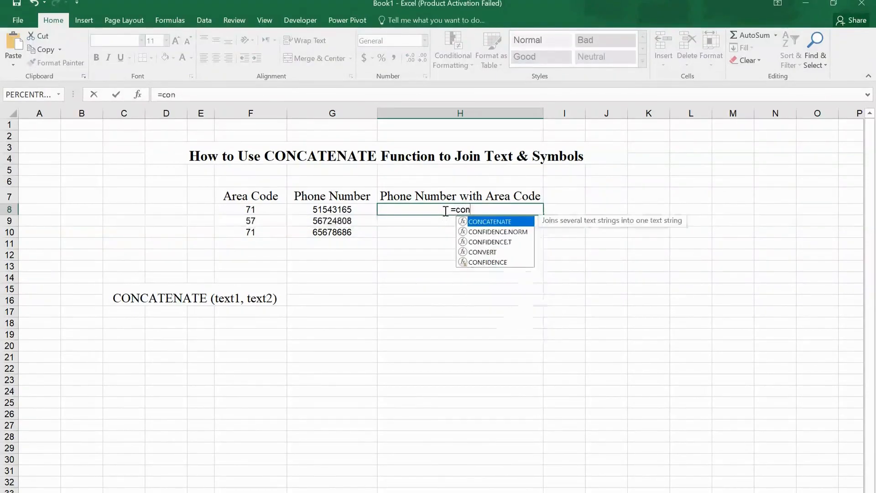
pyautogui.doubleClick(486, 222)
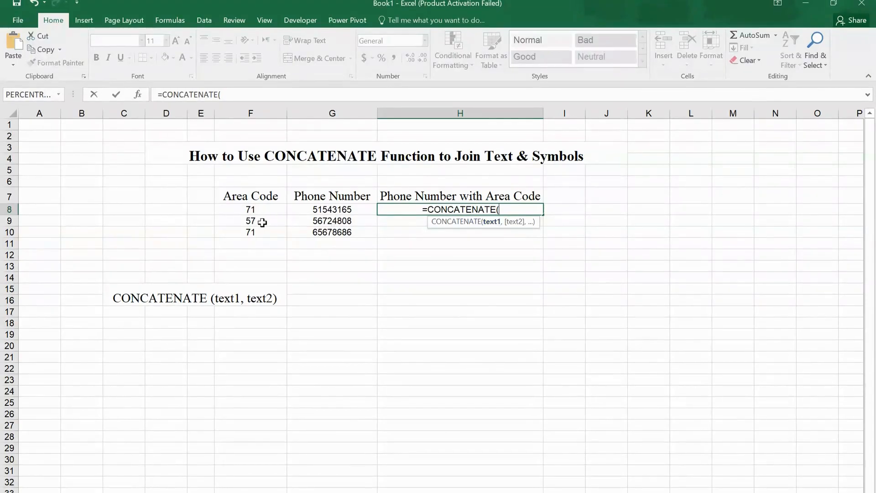
pyautogui.click(253, 210)
pyautogui.write(',"_')
pyautogui.press('BackSpace')
pyautogui.write('-",')
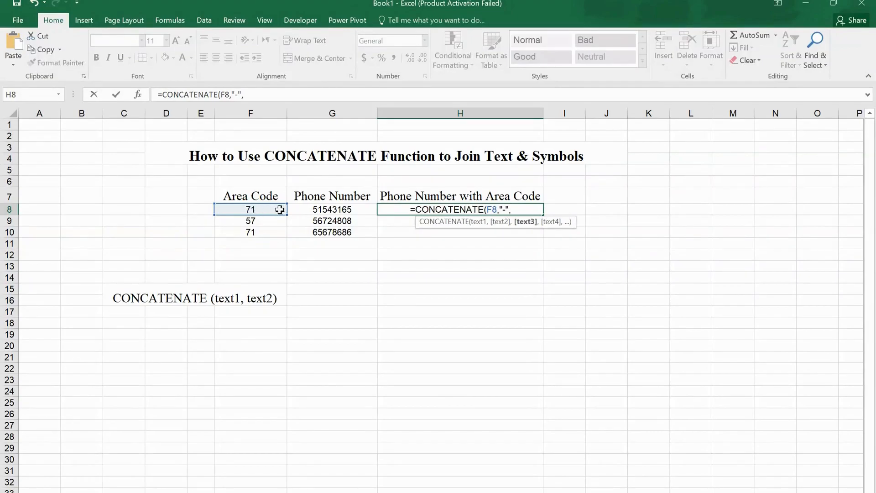
pyautogui.click(323, 211)
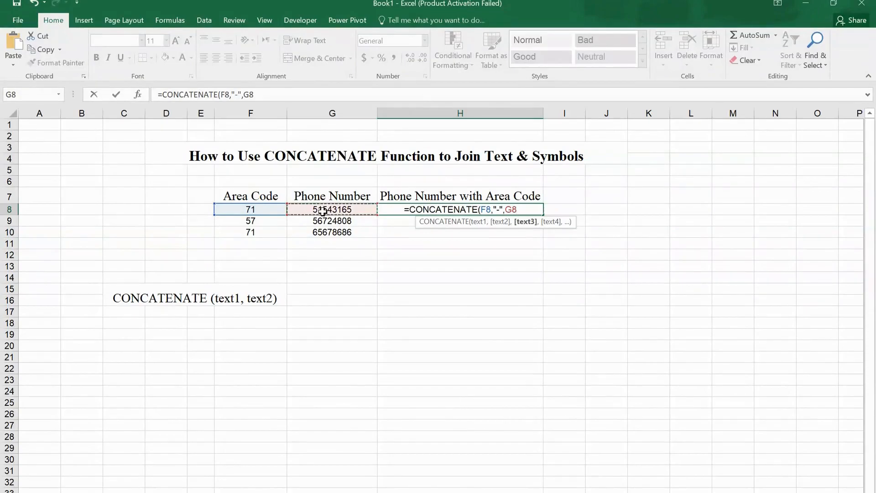
pyautogui.write(')')
pyautogui.press('Return')
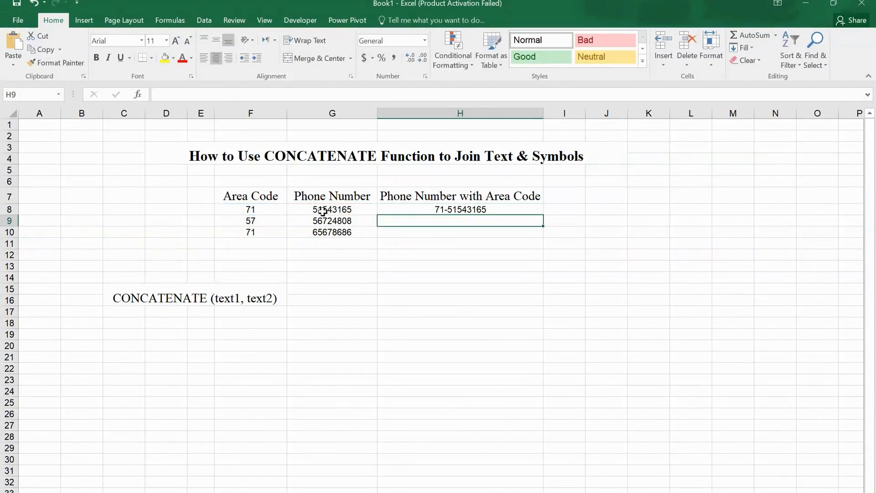
# Enter =CONCATENATE(F9," ",G9) in H9 to join the second area code and phone number with a space.
pyautogui.write('=co')
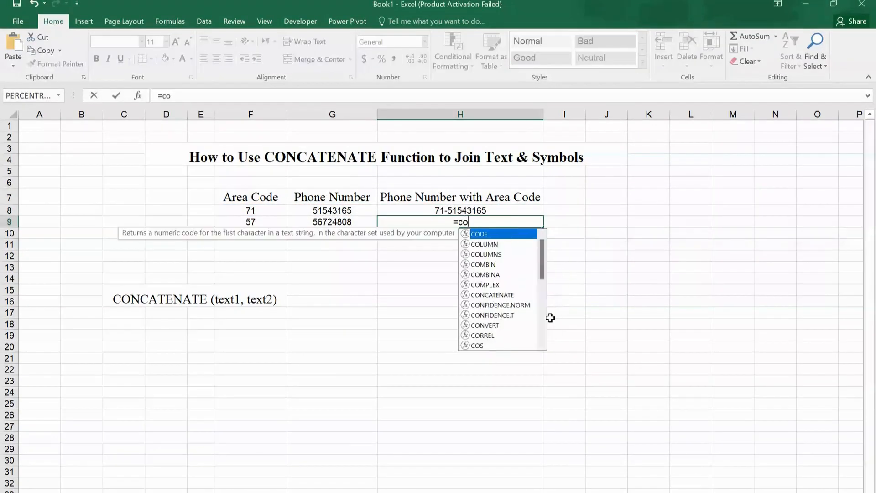
pyautogui.write('ncat')
pyautogui.press('Tab')
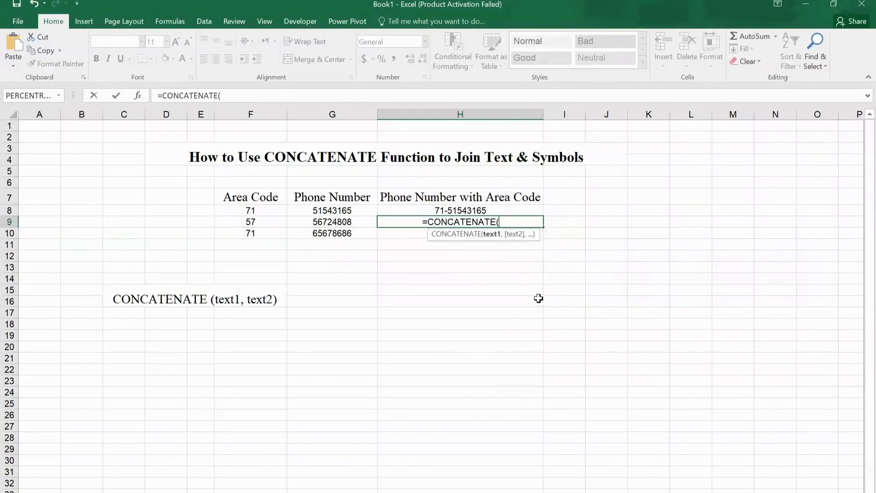
pyautogui.click(273, 223)
pyautogui.write(',"')
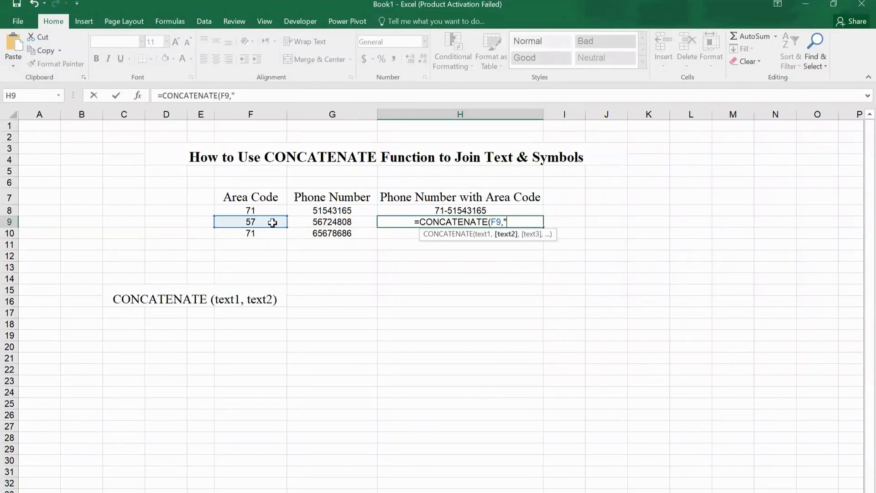
pyautogui.write(' ",')
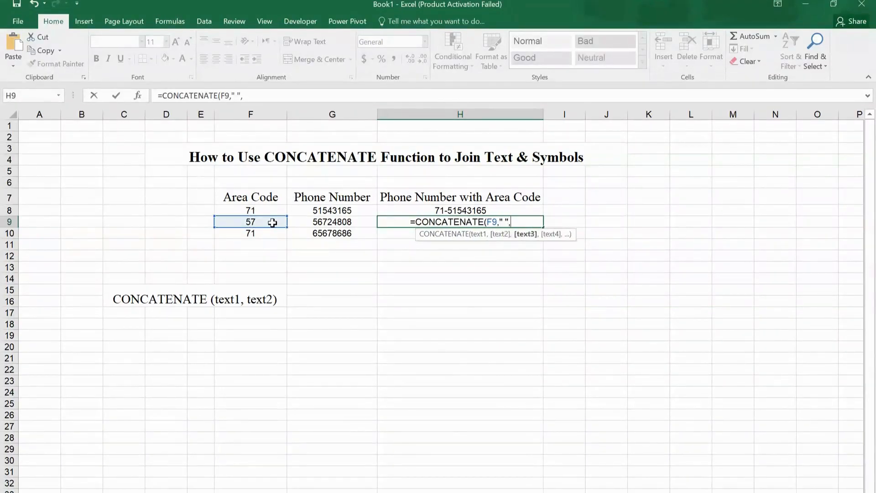
pyautogui.click(333, 223)
pyautogui.write(')')
pyautogui.press('Return')
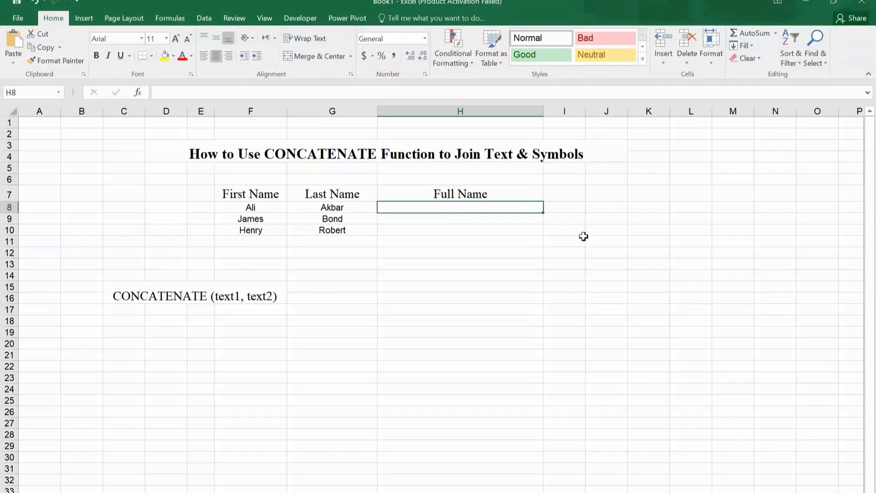
# Enter =CONCATENATE(F8," ",G8) in H8 under Full Name to join the first and last names with a space.
pyautogui.write('=')
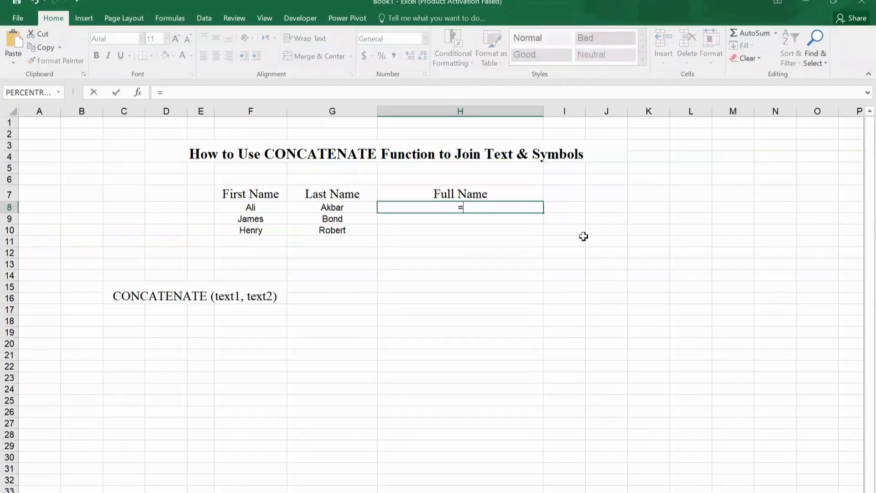
pyautogui.write('conca')
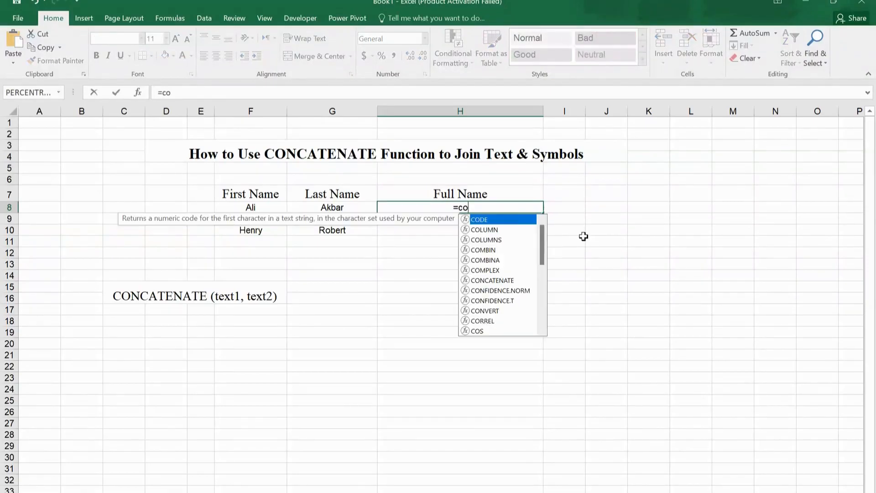
pyautogui.press('Tab')
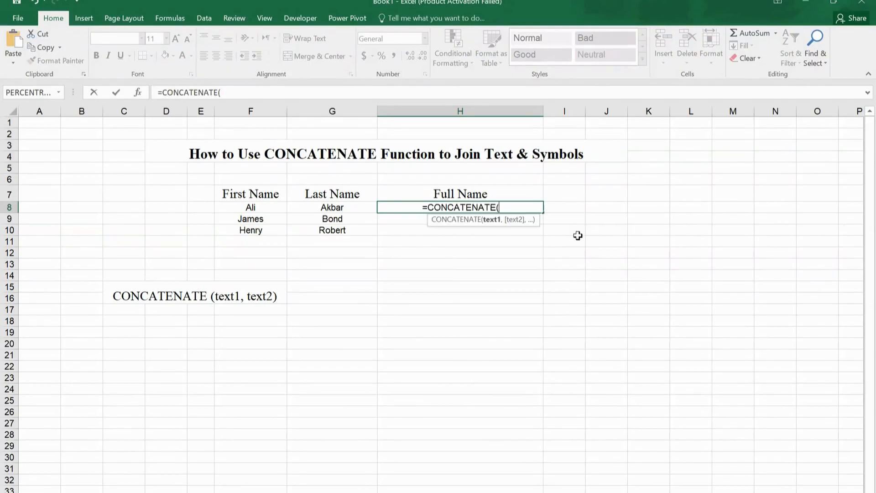
pyautogui.click(269, 207)
pyautogui.write('," "')
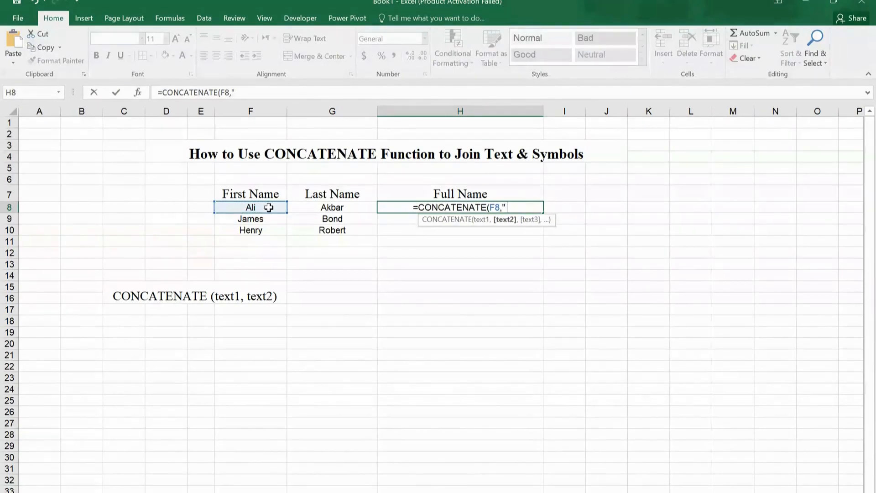
pyautogui.write(',')
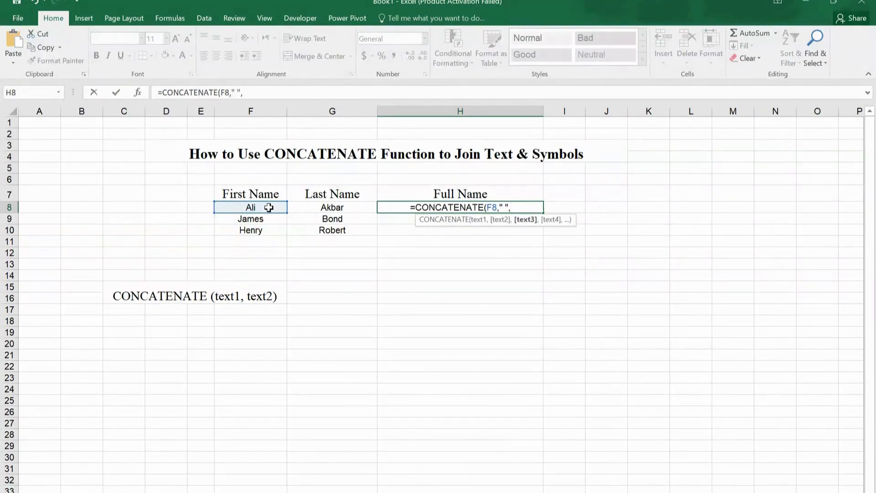
pyautogui.click(325, 208)
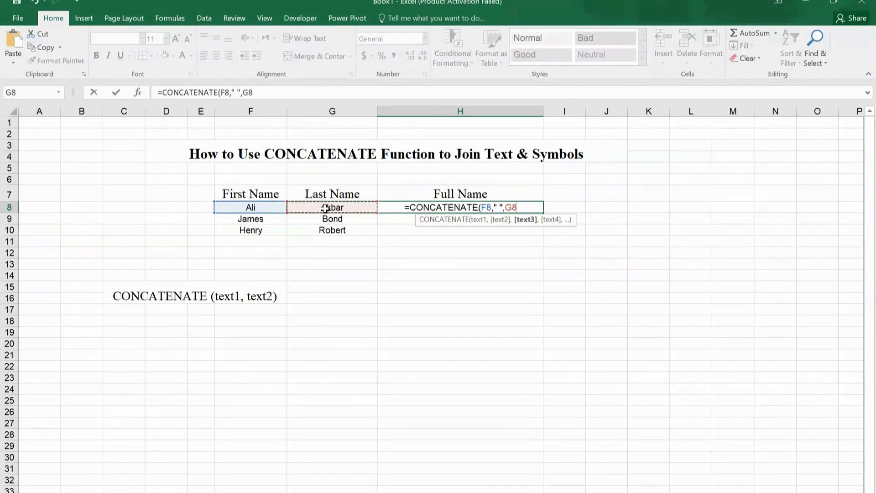
pyautogui.write(')')
pyautogui.press('Return')
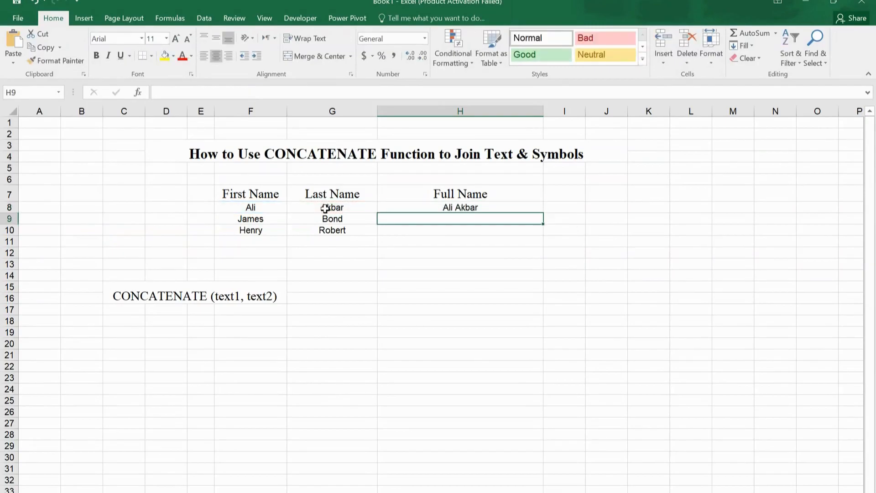
# Fill the full-name formula from H8 down to H10 for the remaining people.
pyautogui.click(522, 207)
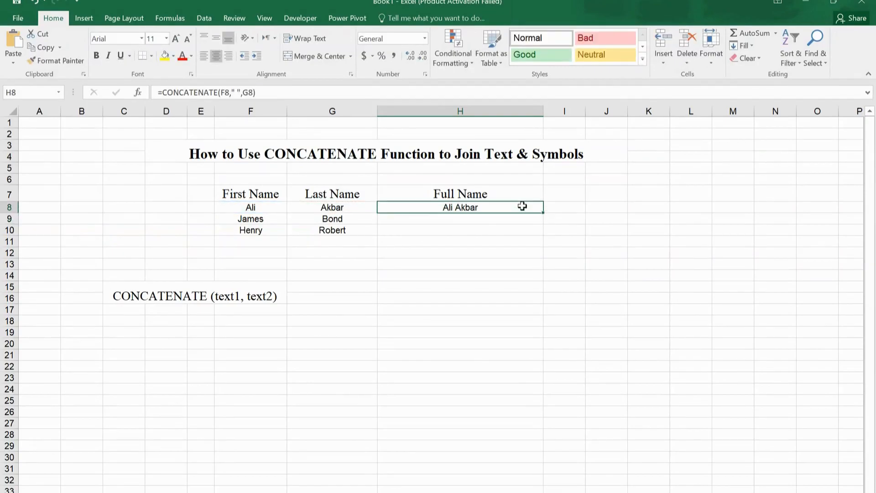
pyautogui.moveTo(544, 212); pyautogui.dragTo(544, 235)
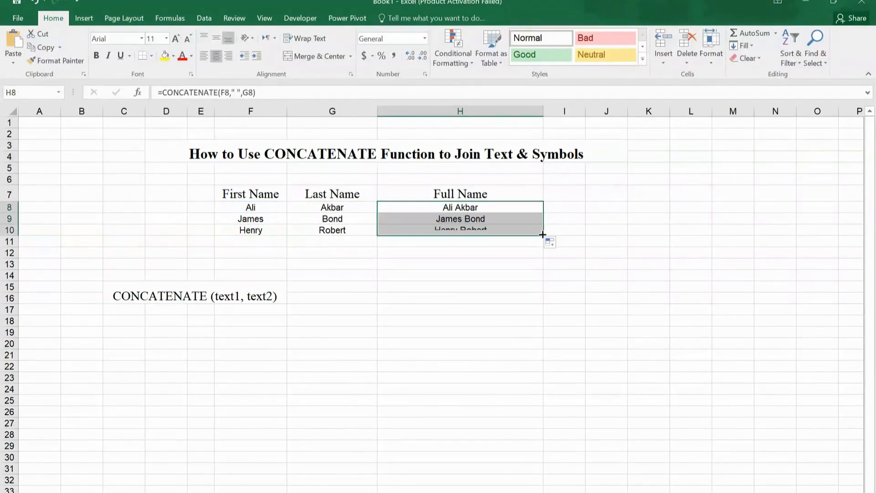
pyautogui.click(553, 274)
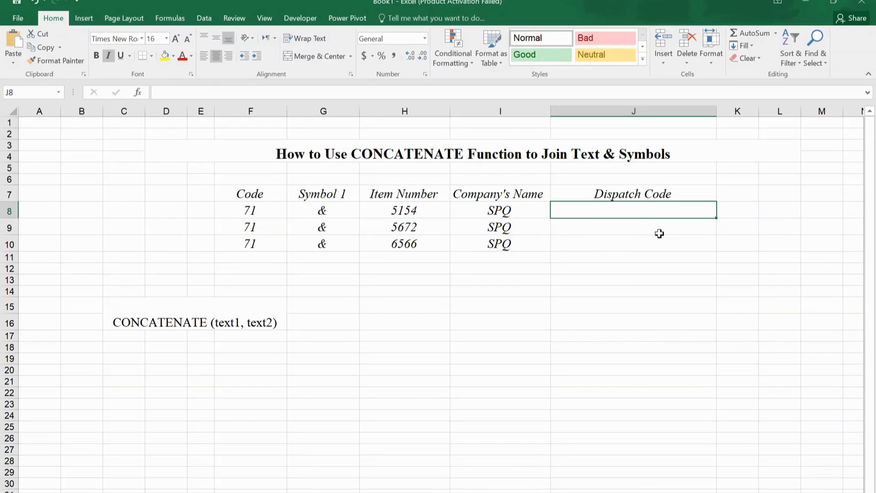
# Enter =CONCATENATE(F8,G8,H8,I8) in J8 to build the first dispatch code from code, symbol, item number and company name.
pyautogui.write('=')
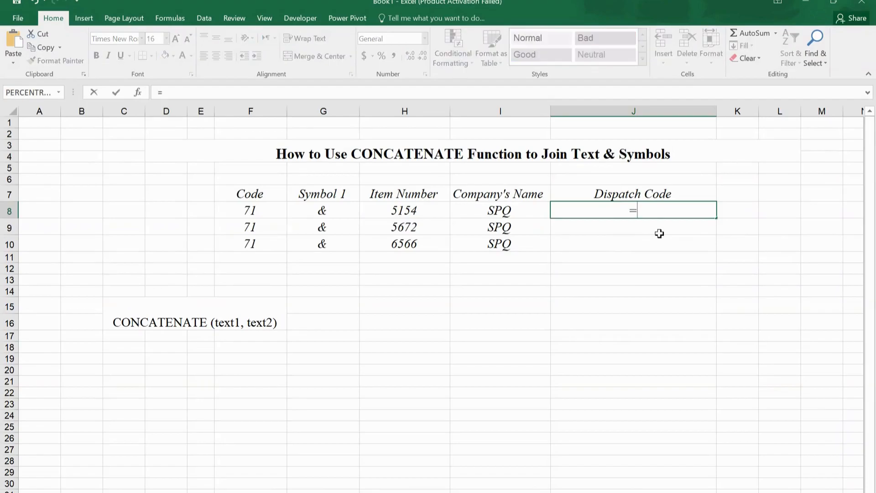
pyautogui.write('conc')
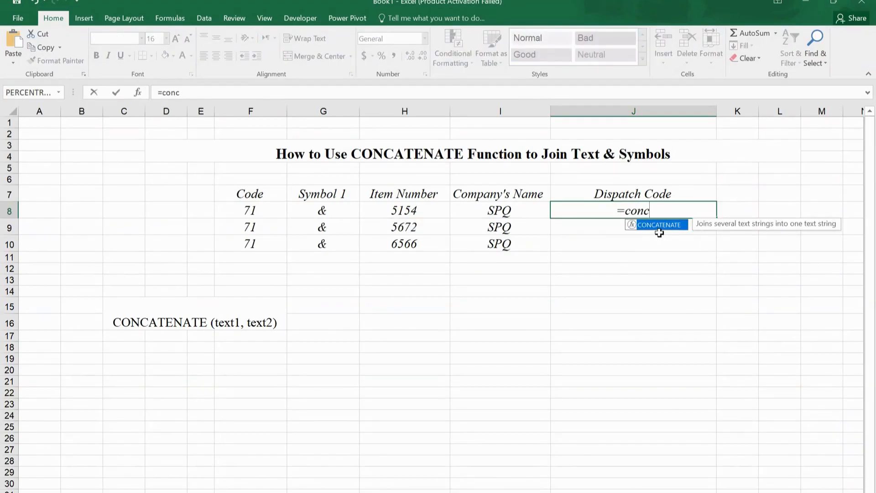
pyautogui.doubleClick(660, 227)
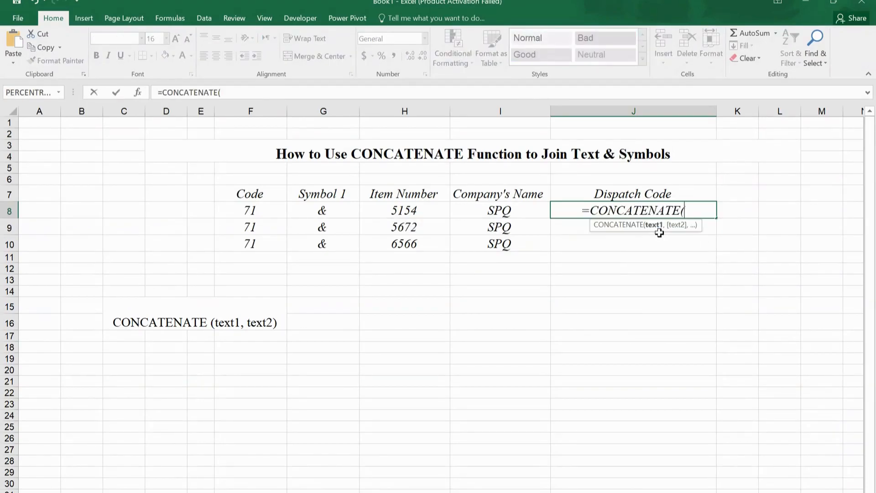
pyautogui.click(274, 213)
pyautogui.write(',')
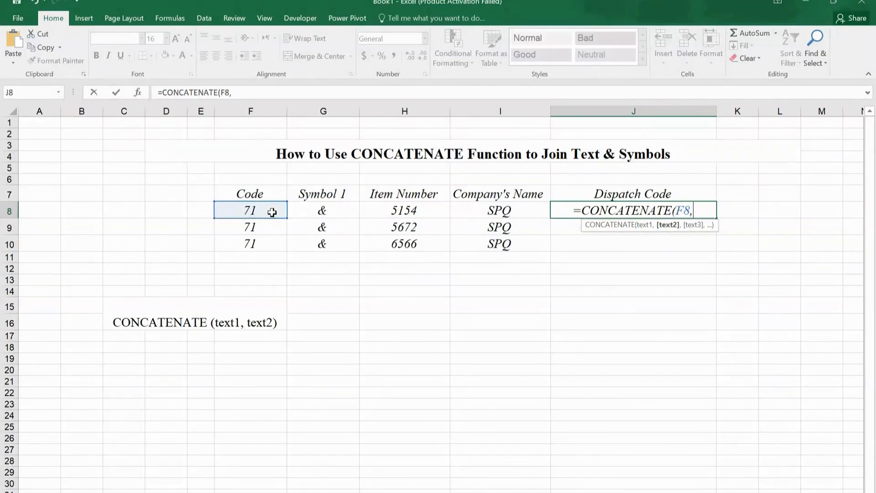
pyautogui.click(320, 211)
pyautogui.write(',')
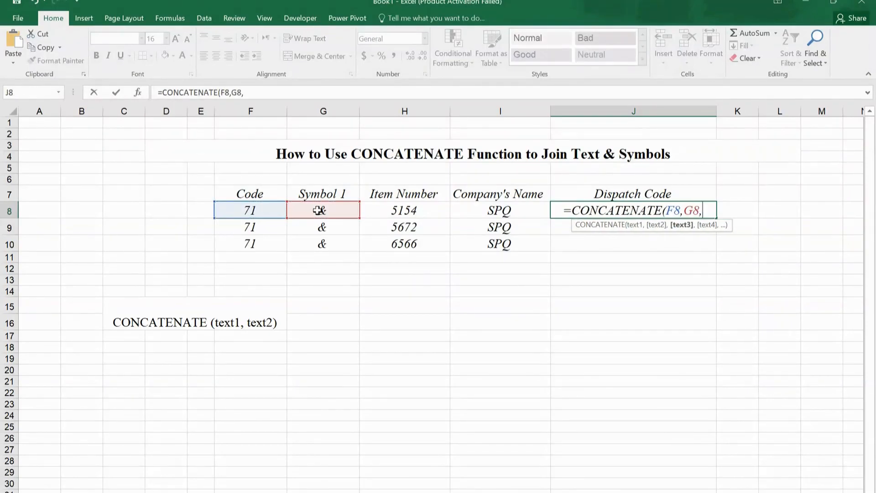
pyautogui.click(368, 212)
pyautogui.write(',')
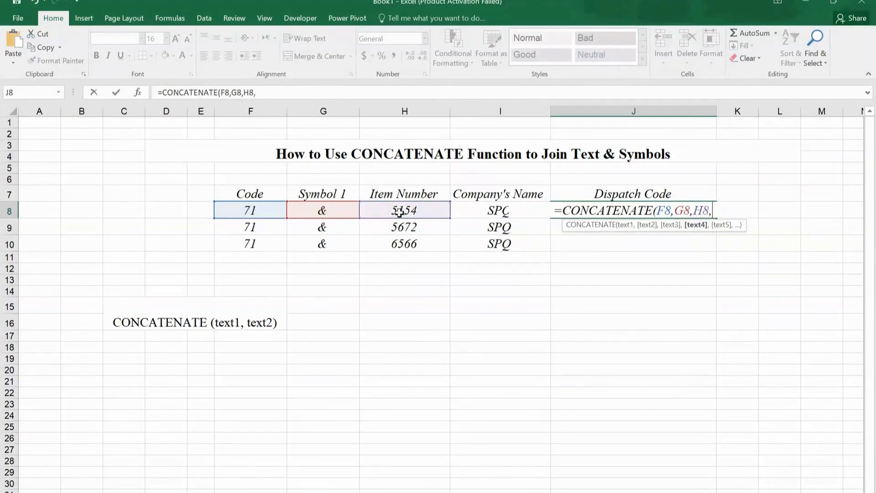
pyautogui.click(478, 217)
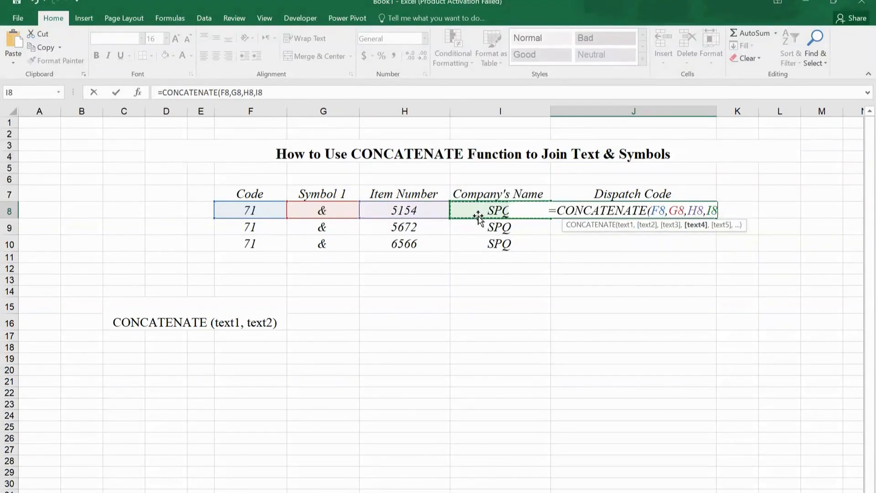
pyautogui.write(')')
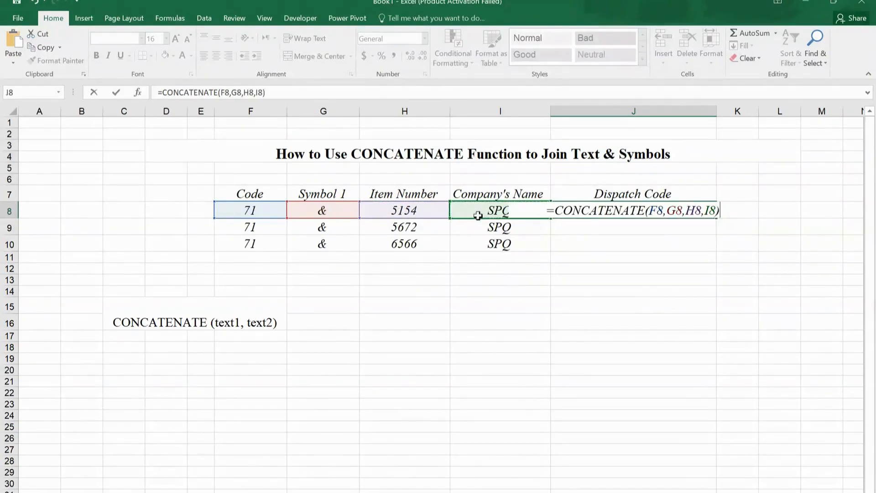
pyautogui.press('Return')
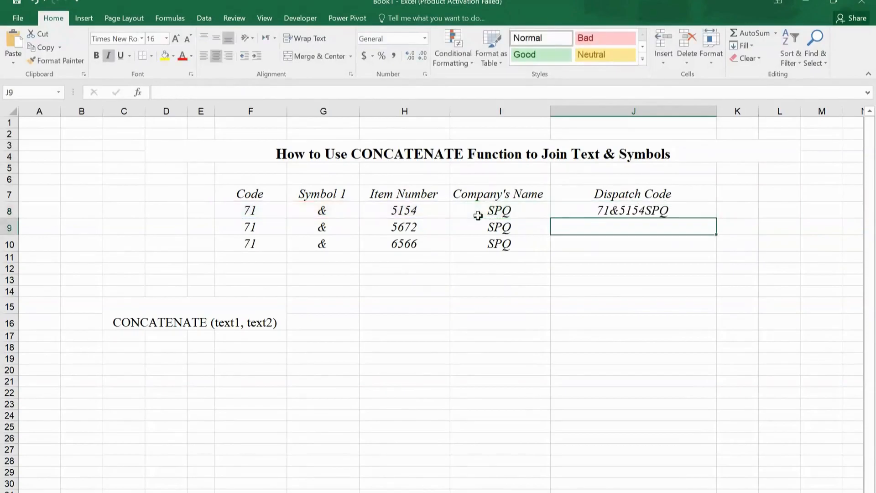
# Fill the dispatch code formula from J8 down to J10 for the remaining items.
pyautogui.click(699, 215)
pyautogui.moveTo(715, 218); pyautogui.dragTo(721, 252)
pyautogui.click(735, 280)
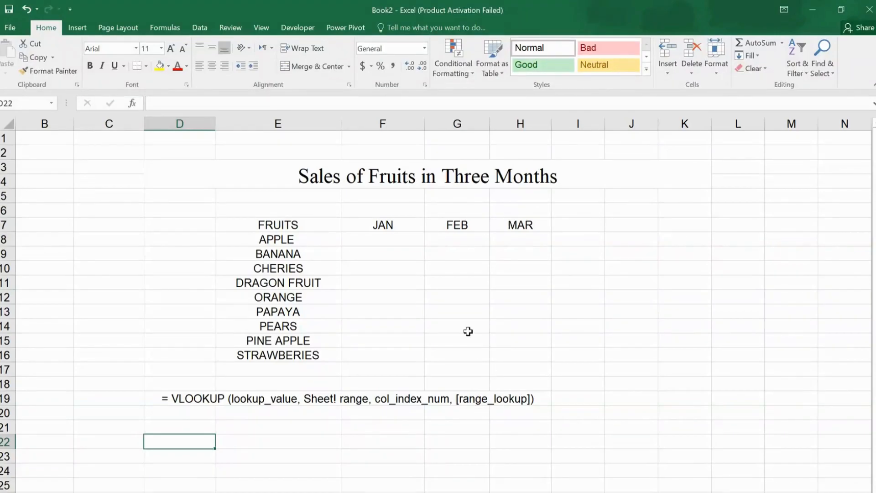
# Begin a VLOOKUP formula in F8 under JAN with E8 as lookup value and F7:G15 on the JAN sheet as table array.
pyautogui.click(387, 240)
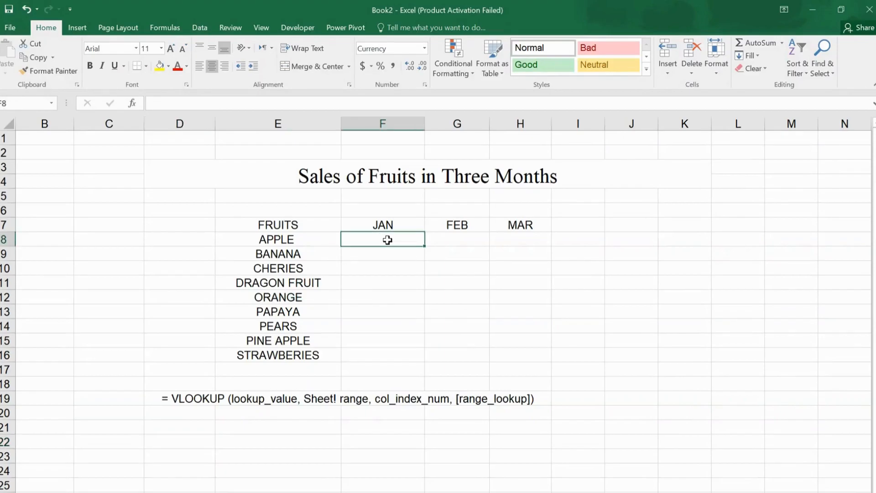
pyautogui.write('=VL')
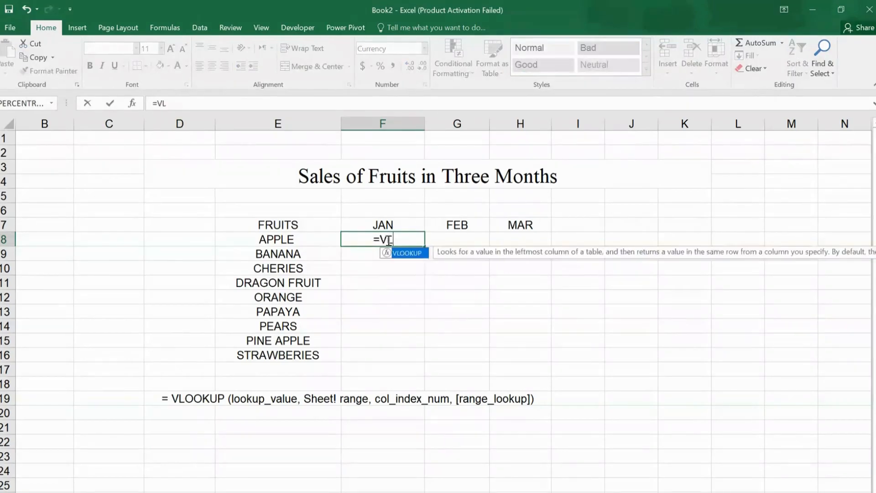
pyautogui.write('OOKUP(')
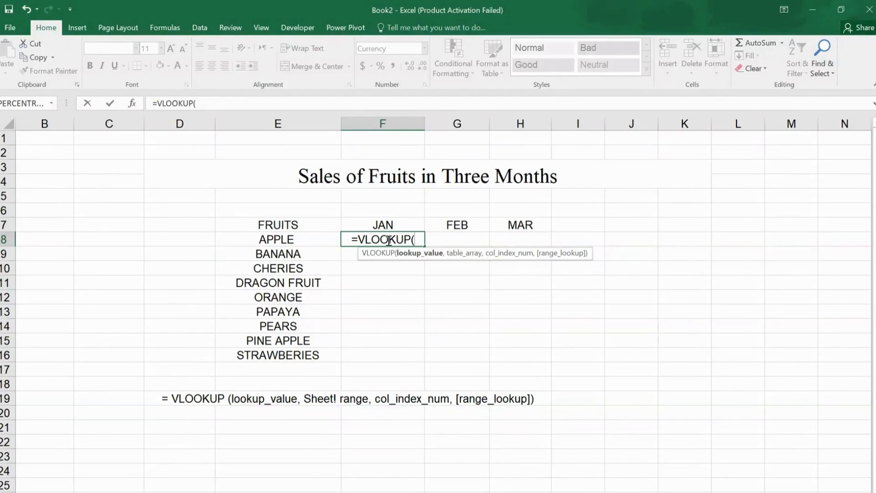
pyautogui.click(309, 240)
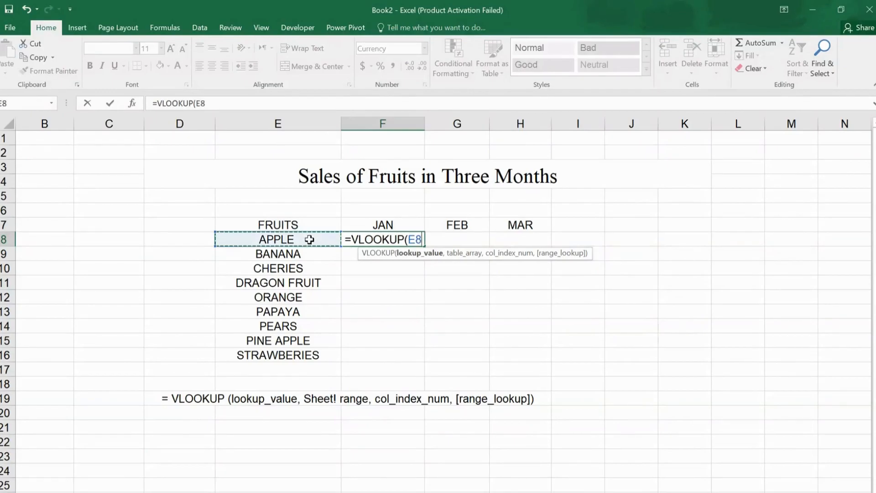
pyautogui.write(',')
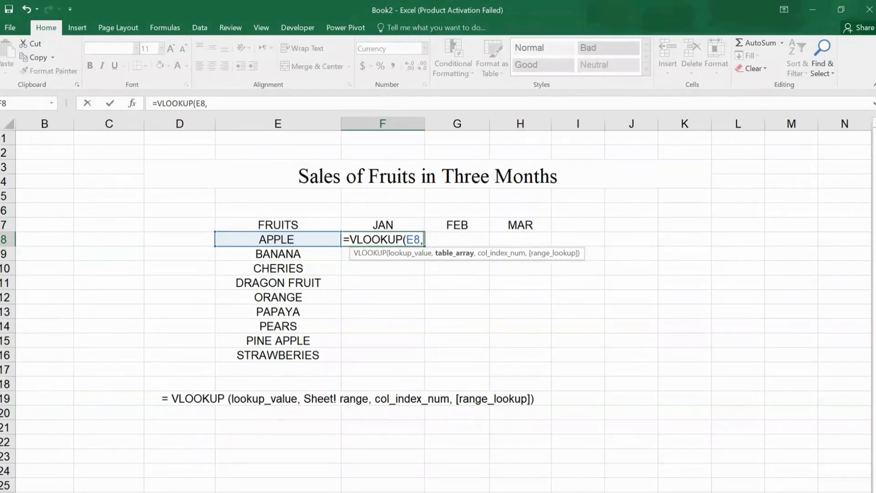
pyautogui.click(354, 492)
pyautogui.moveTo(307, 221); pyautogui.dragTo(421, 336)
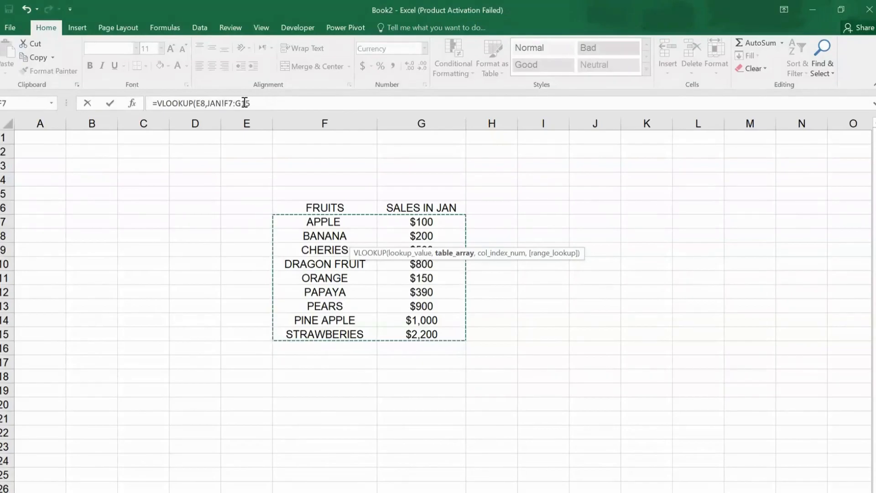
# Make the VLOOKUP table range absolute as JAN!$F$7:$G$15.
pyautogui.click(225, 103)
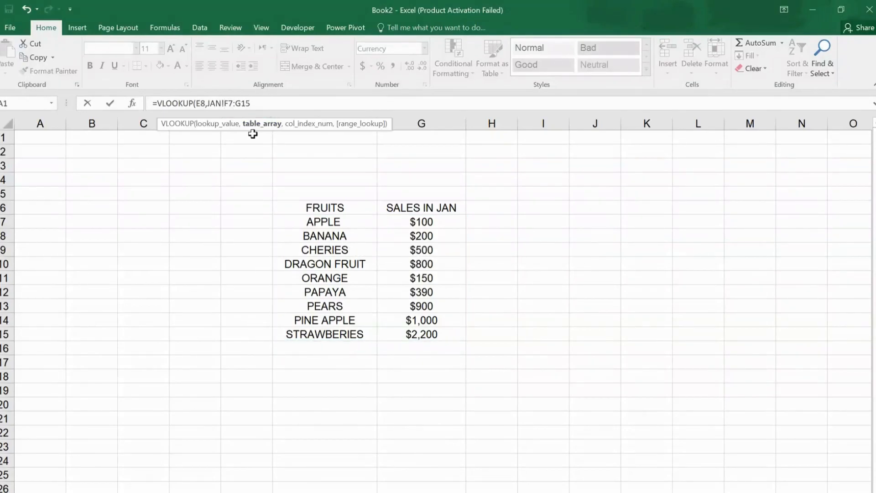
pyautogui.write('$')
pyautogui.press('Right')
pyautogui.write('$F$')
pyautogui.press('Right')
pyautogui.write('$')
pyautogui.press('End')
# Complete the VLOOKUP formula with column index 2 and FALSE for an exact match.
pyautogui.write(',')
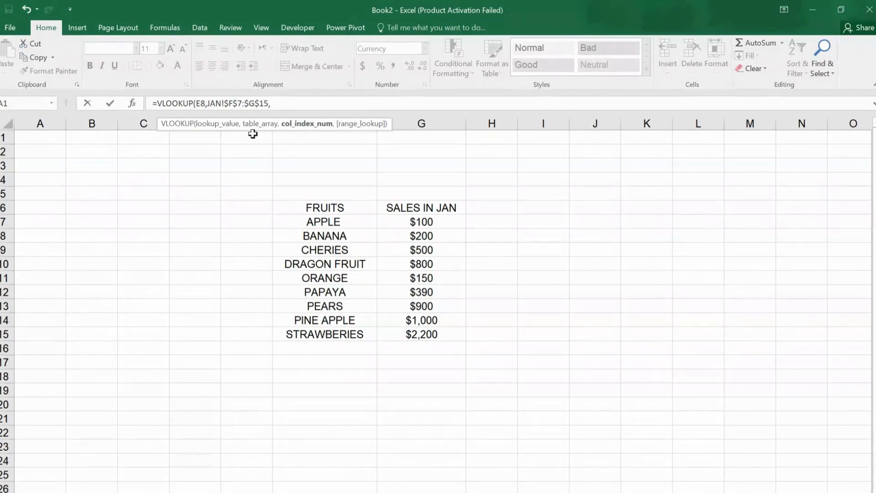
pyautogui.write('2,')
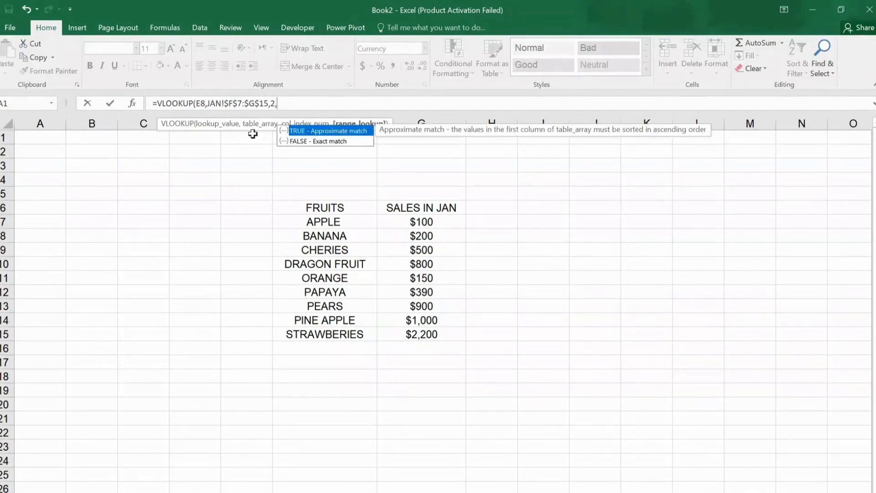
pyautogui.doubleClick(309, 141)
pyautogui.write(')')
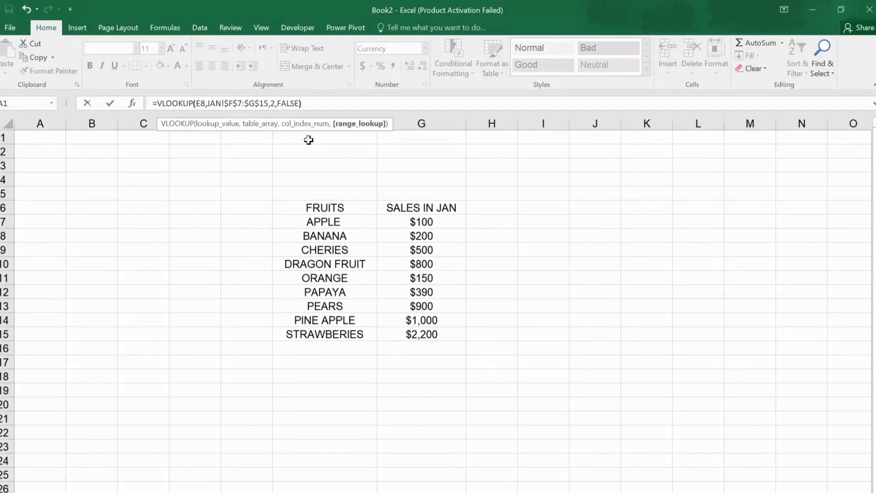
pyautogui.press('Return')
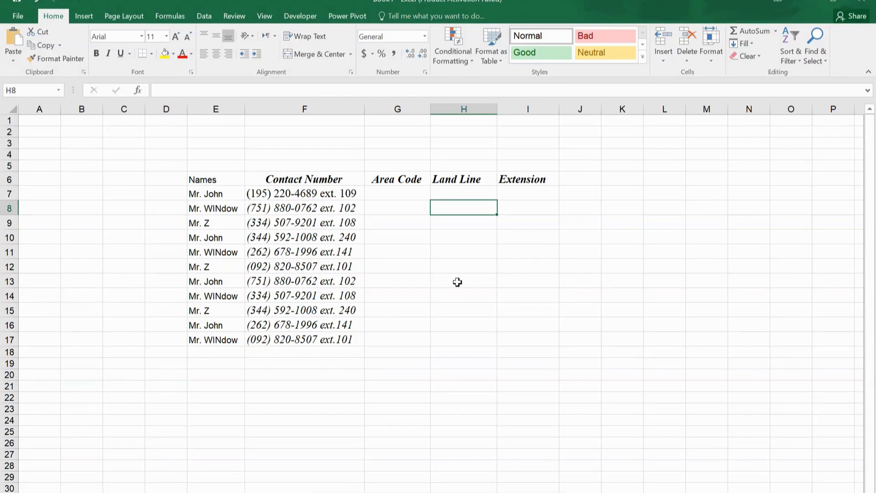
# Extract the area code in G7 from the contact number with =LEFT(F7,5).
pyautogui.click(395, 193)
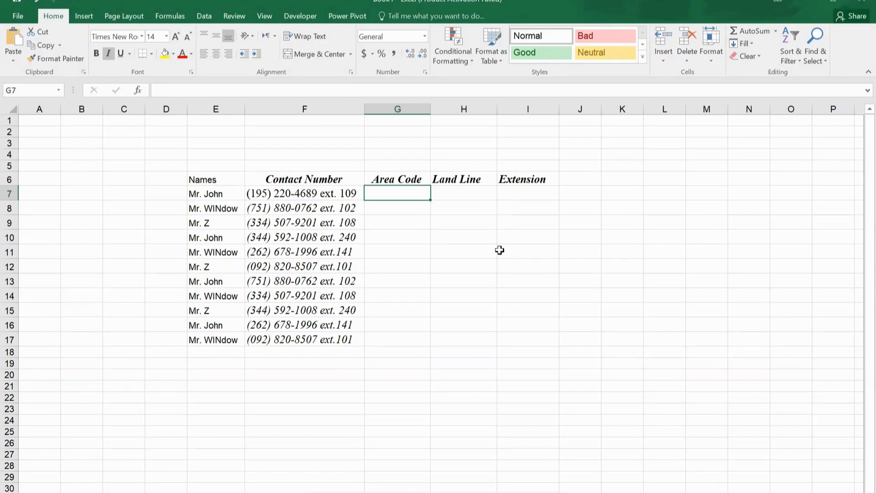
pyautogui.write('=')
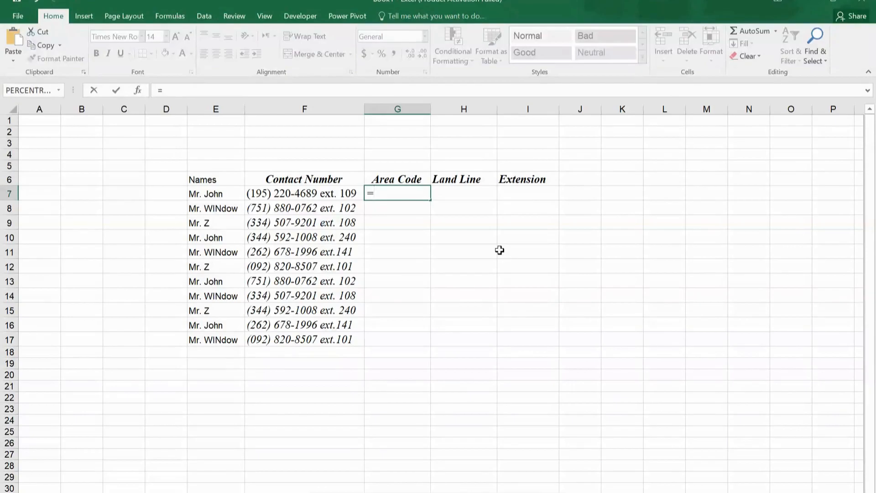
pyautogui.write('left')
pyautogui.press('Tab')
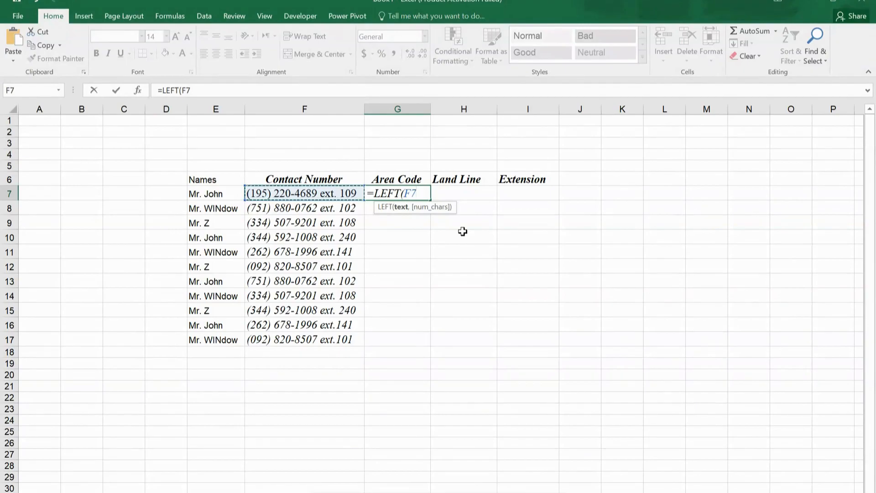
pyautogui.write(',')
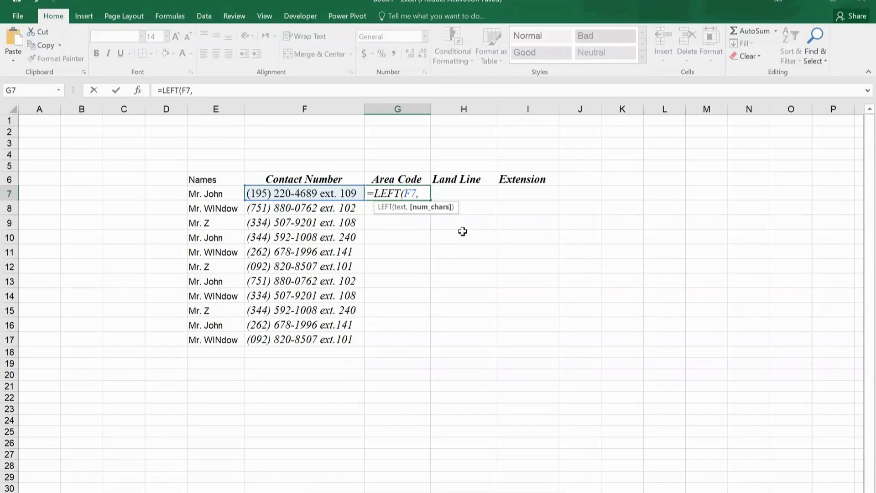
pyautogui.write('5)')
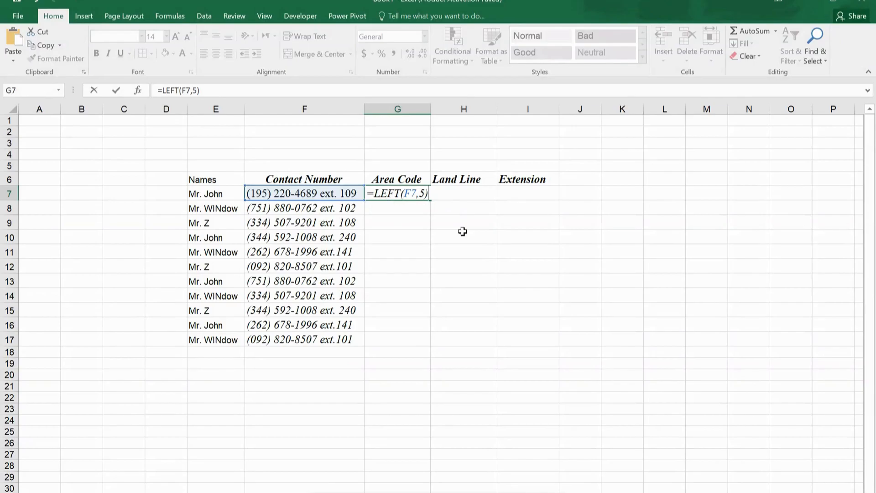
pyautogui.press('Return')
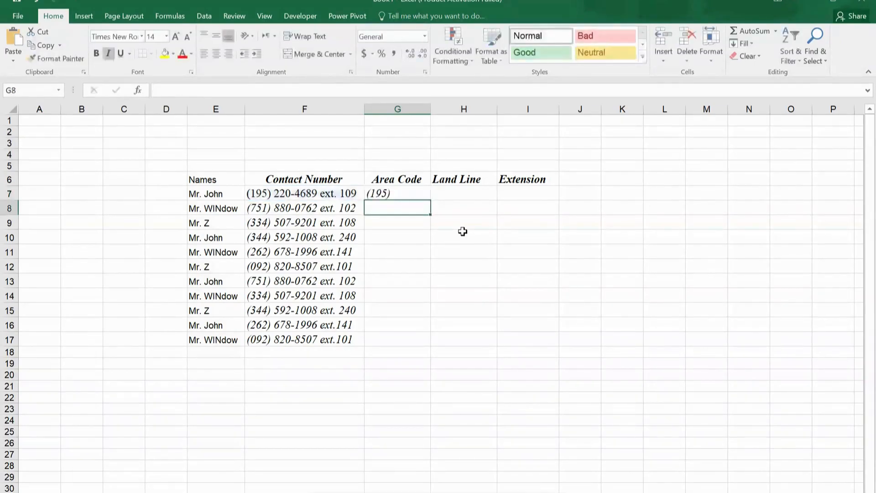
# Fill the Area Code formula from G7 down to G17 for the remaining contacts.
pyautogui.click(427, 193)
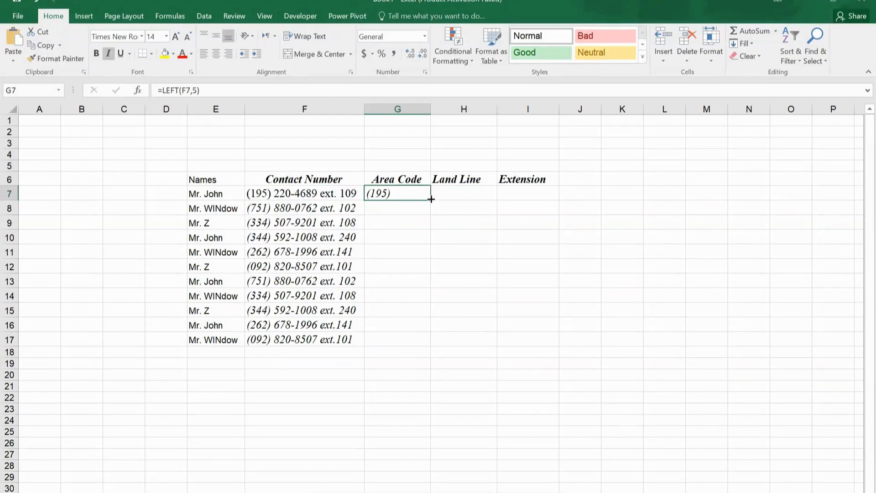
pyautogui.moveTo(430, 199); pyautogui.dragTo(430, 346)
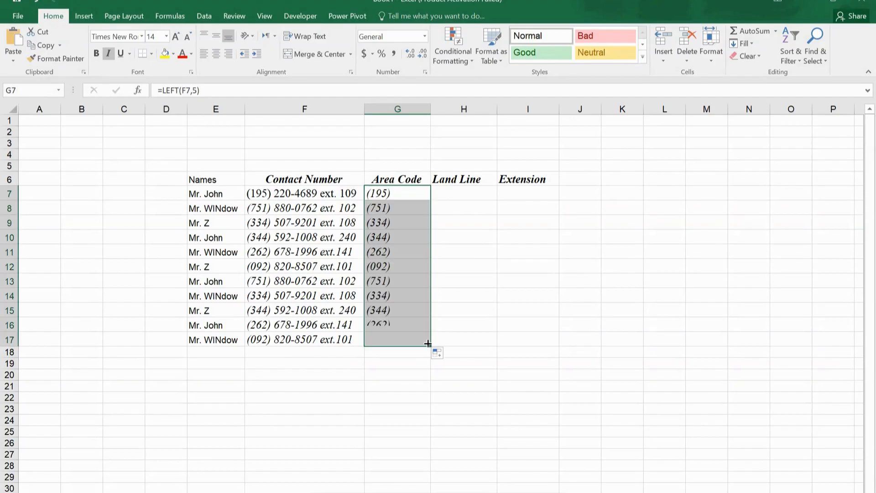
pyautogui.click(453, 340)
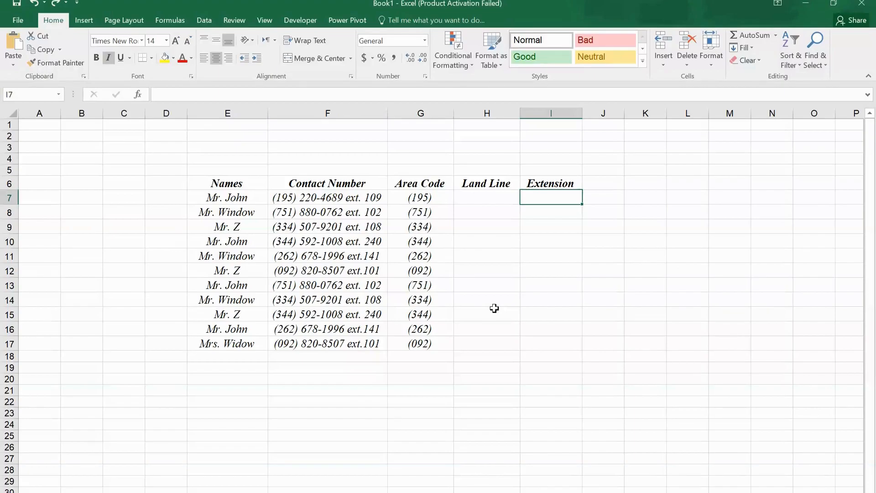
# Extract the extension in I7 from the contact number with =RIGHT(F7,3).
pyautogui.write('=right')
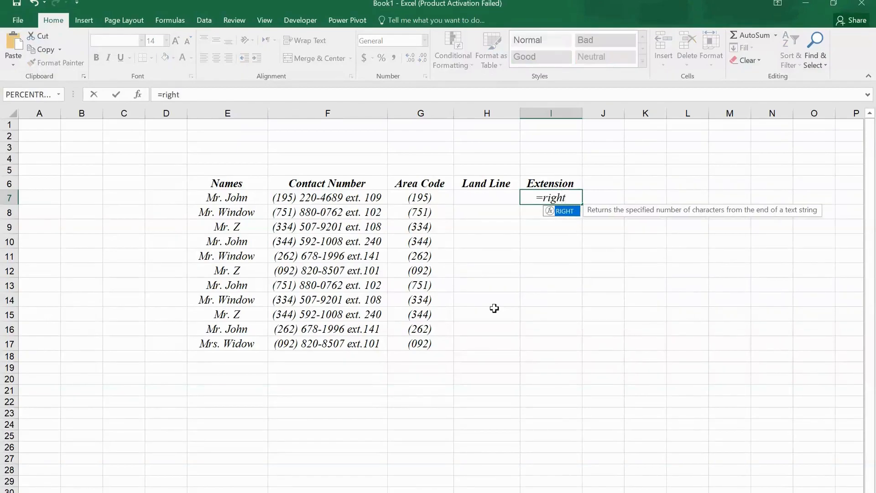
pyautogui.press('Tab')
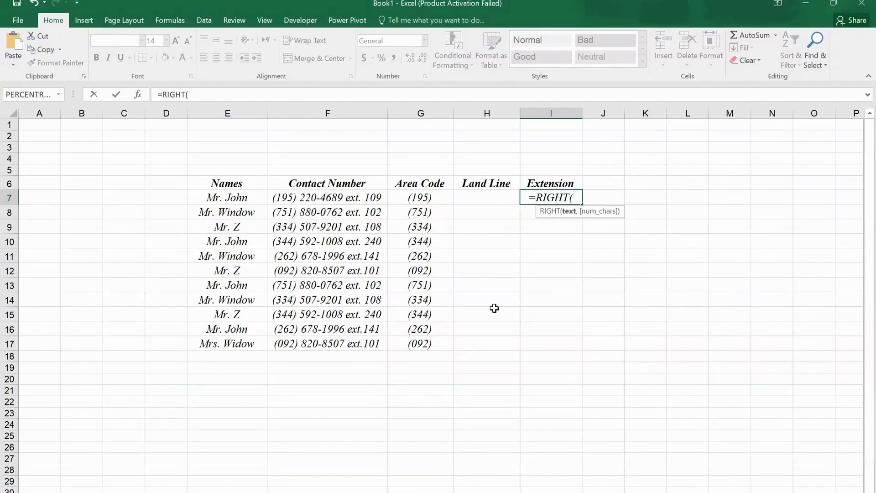
pyautogui.click(367, 199)
pyautogui.write(',')
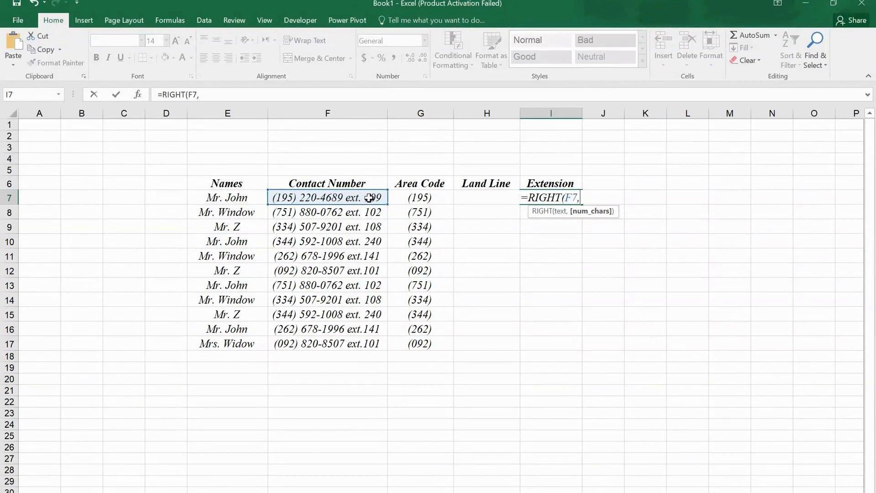
pyautogui.write('3)')
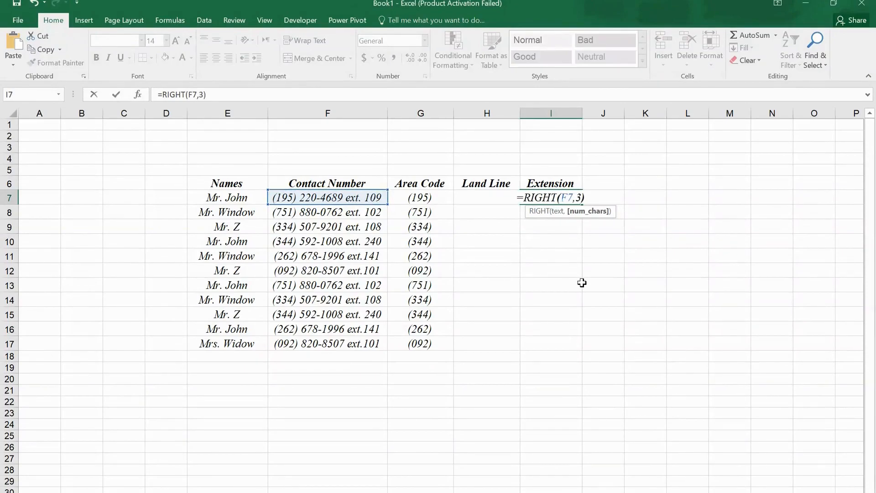
pyautogui.press('Return')
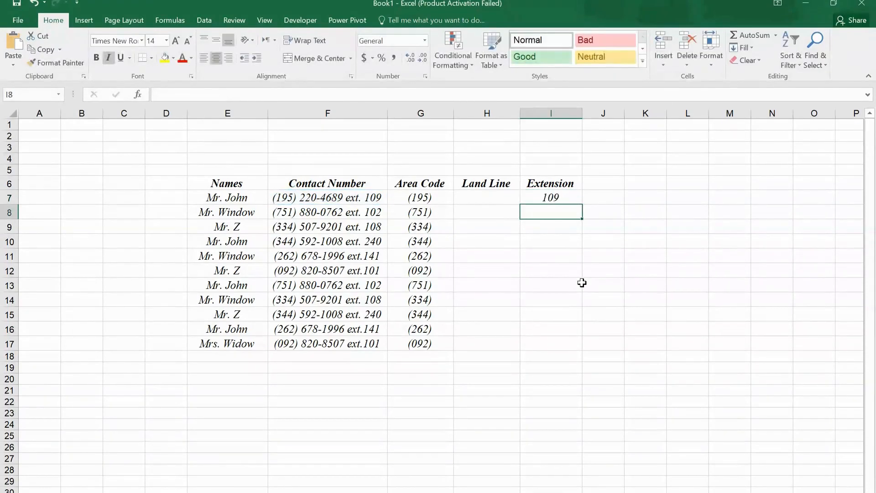
# Fill the Extension formula from I7 down to I17 for the remaining contacts.
pyautogui.click(561, 196)
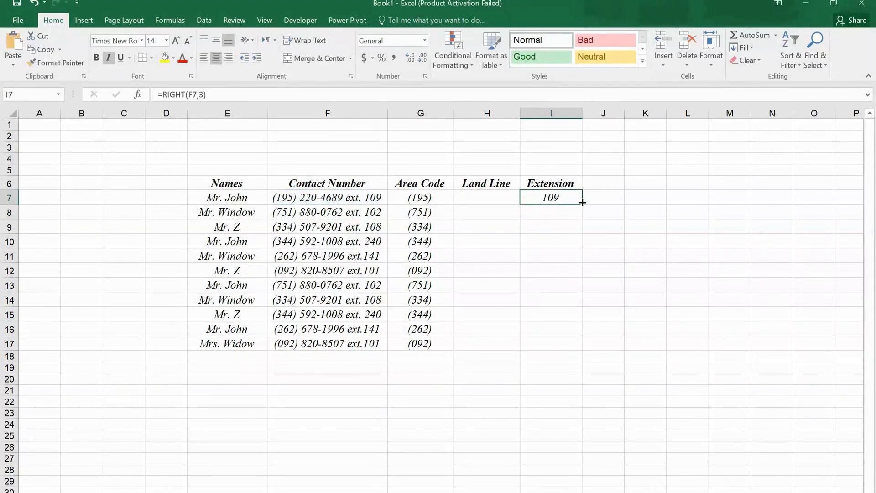
pyautogui.moveTo(582, 202); pyautogui.dragTo(587, 348)
pyautogui.click(614, 385)
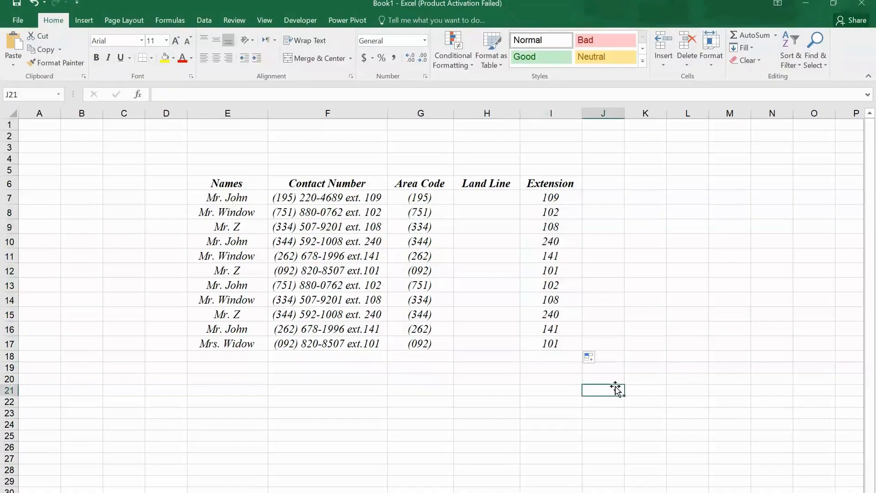
# Extract the land line number in H7 with =MID(F7,7,8) and fill the formula down to H17.
pyautogui.click(493, 196)
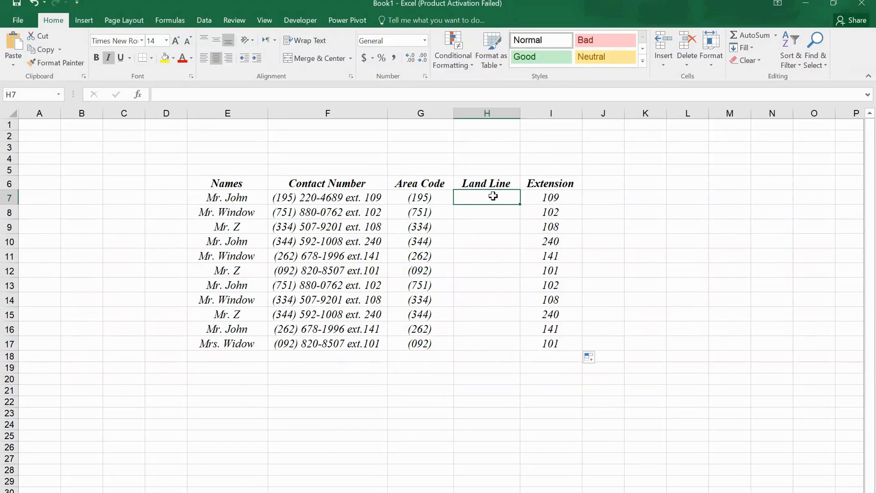
pyautogui.write('=mid')
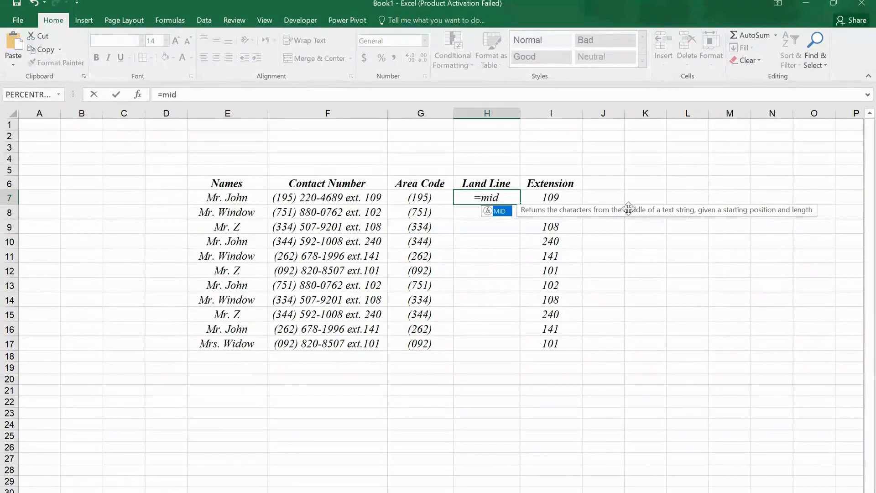
pyautogui.press('Tab')
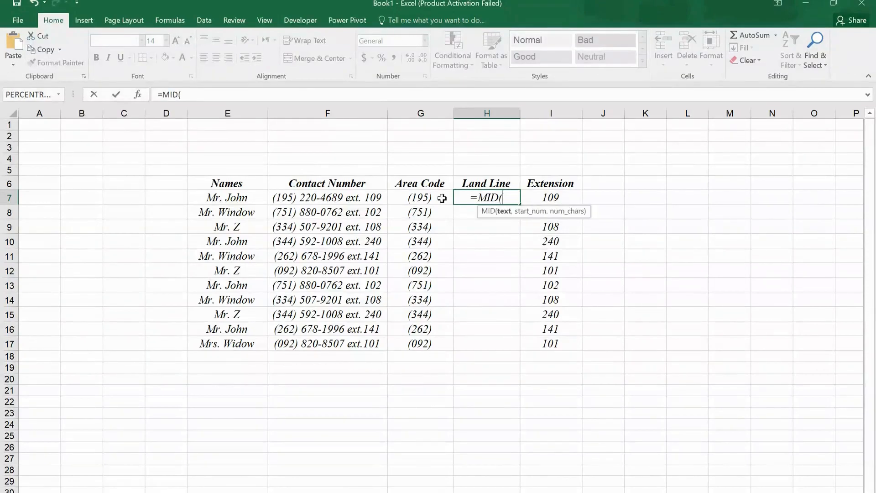
pyautogui.click(363, 198)
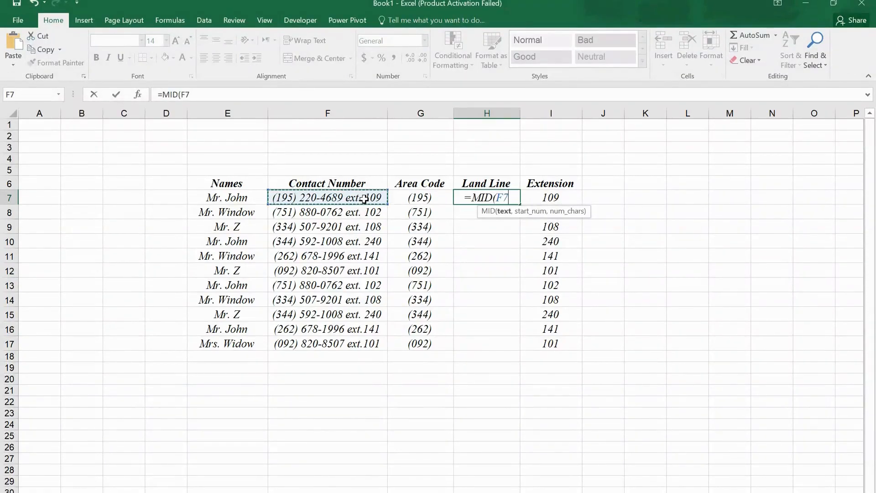
pyautogui.write(',')
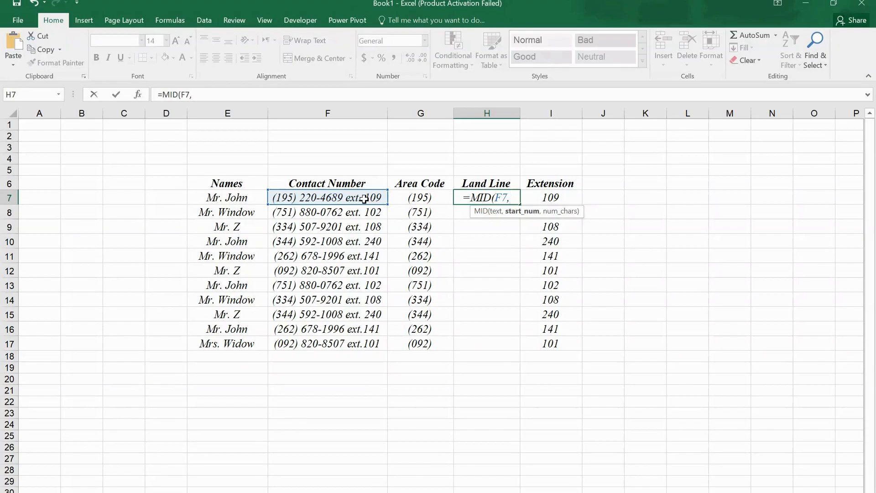
pyautogui.write('7')
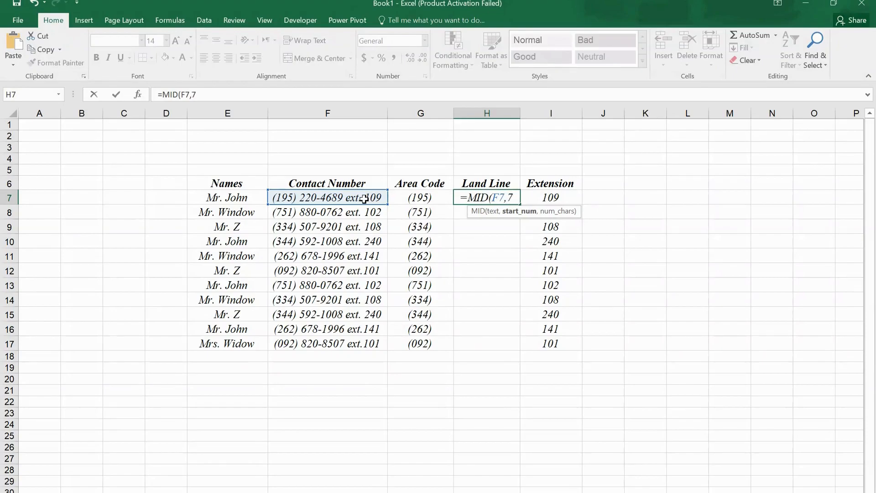
pyautogui.write(',')
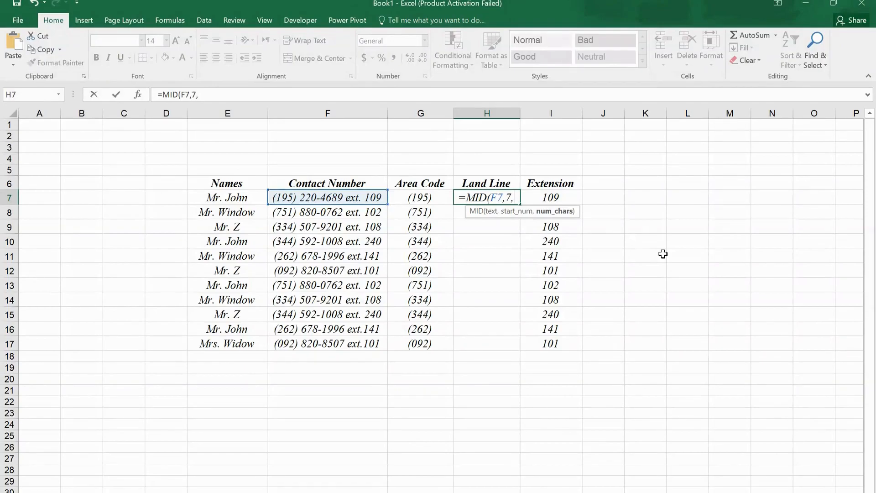
pyautogui.write('8')
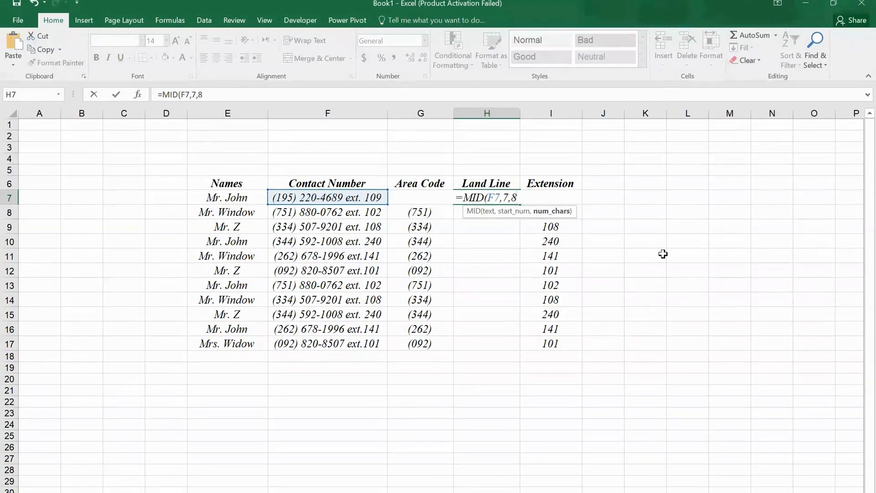
pyautogui.write(')')
pyautogui.press('Return')
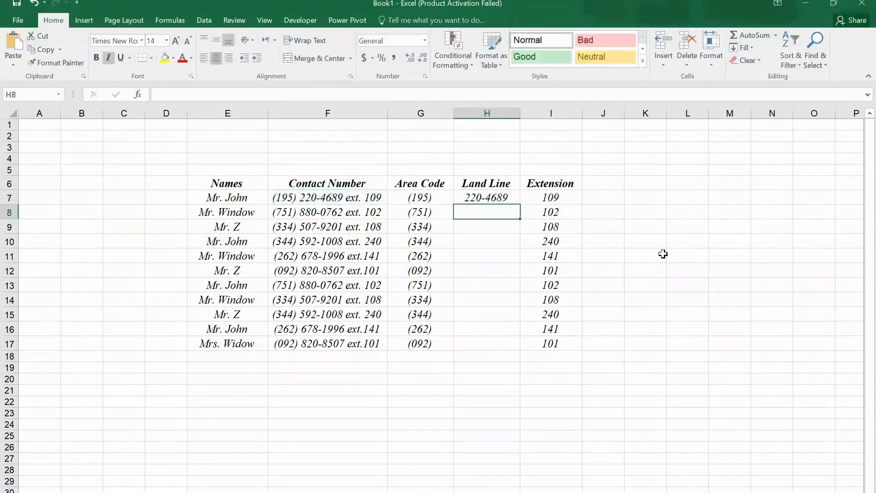
pyautogui.click(506, 198)
pyautogui.moveTo(522, 204); pyautogui.dragTo(527, 346)
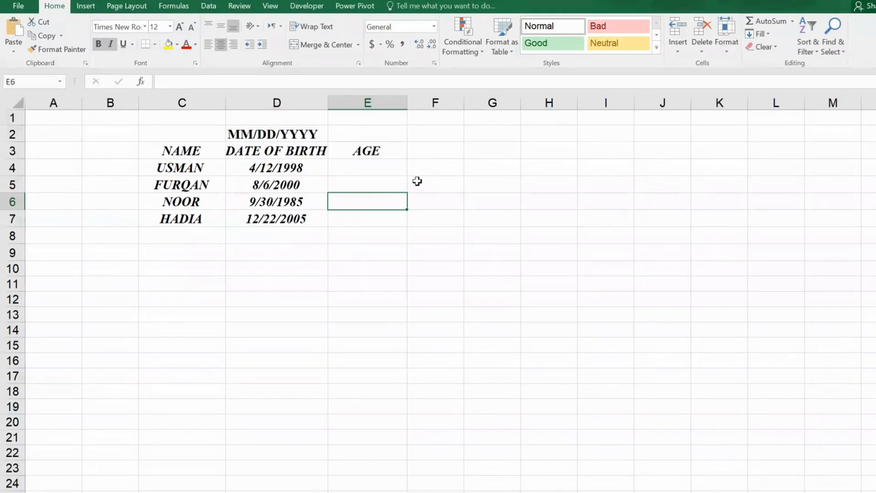
# Calculate the first person's age in years in E4 with =DATEDIF(D4,TODAY(),"y").
pyautogui.click(388, 166)
pyautogui.write('=')
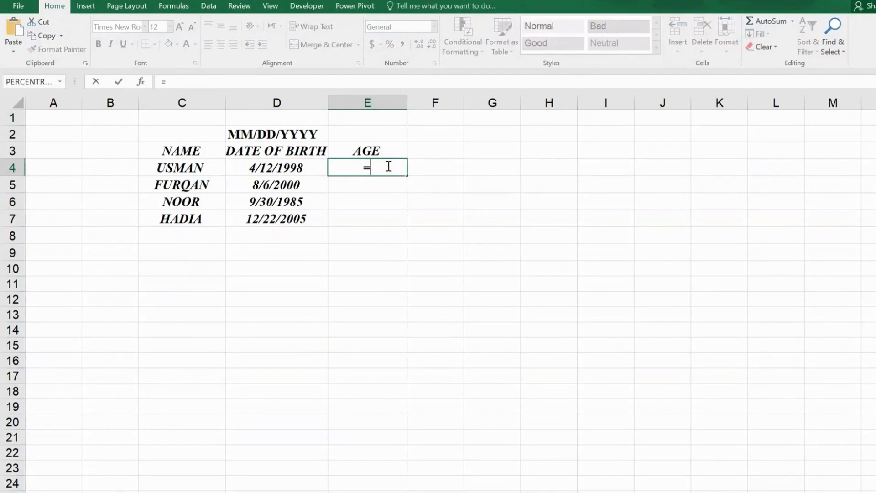
pyautogui.write('date')
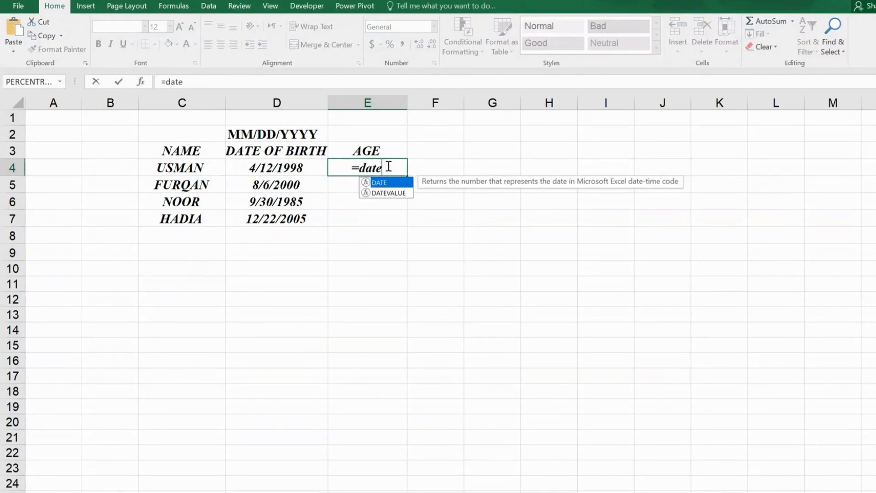
pyautogui.write('dif(')
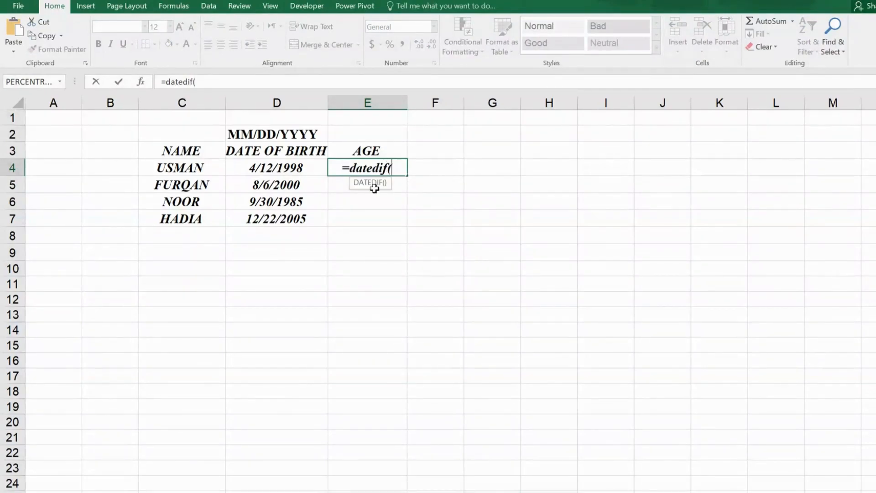
pyautogui.click(316, 167)
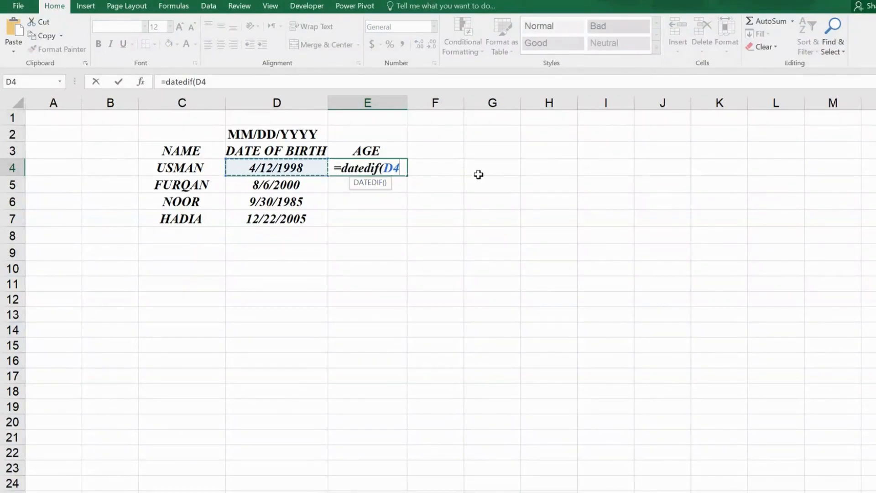
pyautogui.write(',today')
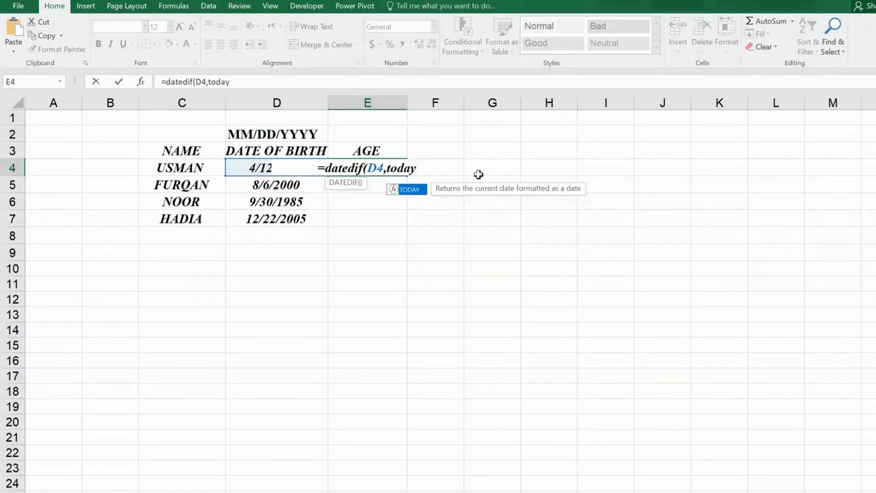
pyautogui.write('()')
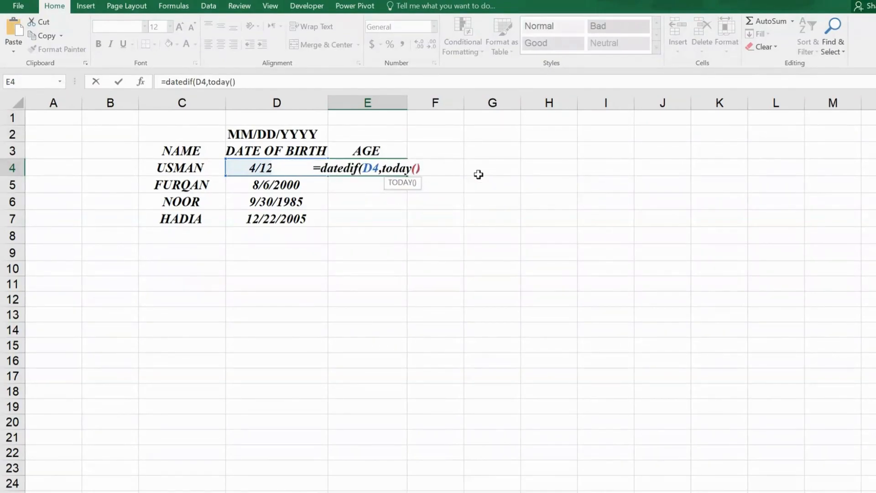
pyautogui.write(',"y"')
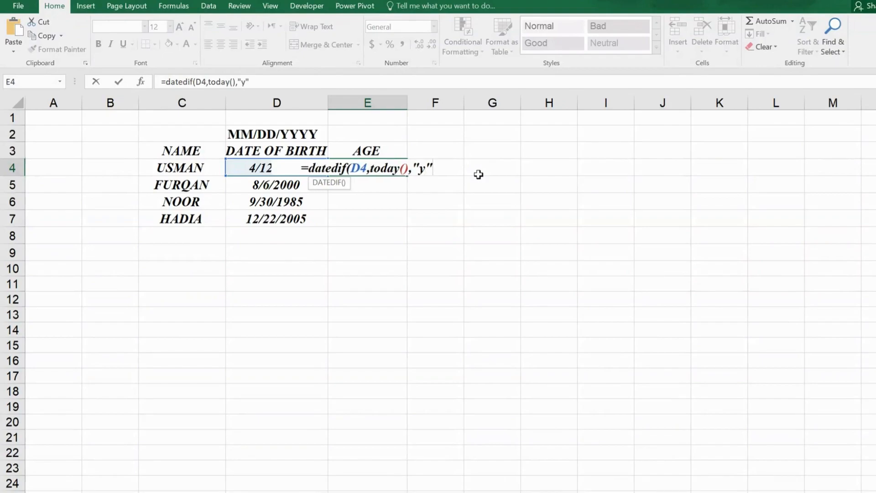
pyautogui.write(')')
pyautogui.press('Return')
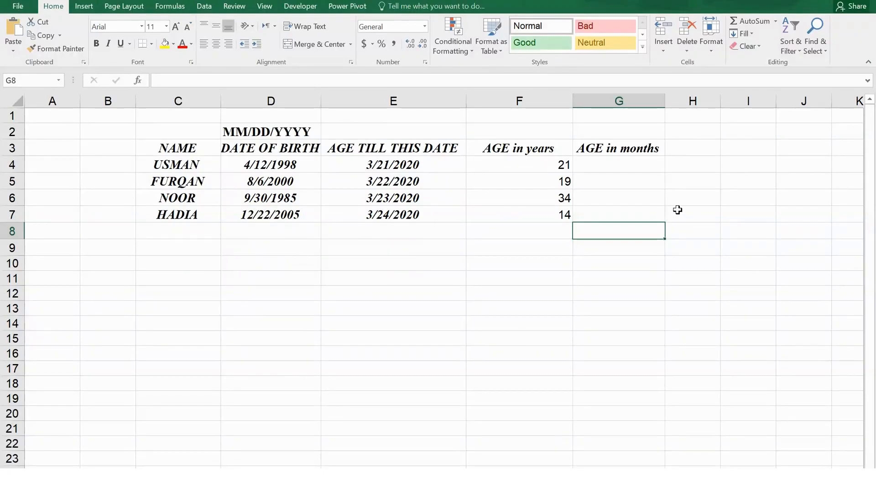
# Calculate the first person's age in months in G4 with =DATEDIF(D4,E4,"m").
pyautogui.click(637, 165)
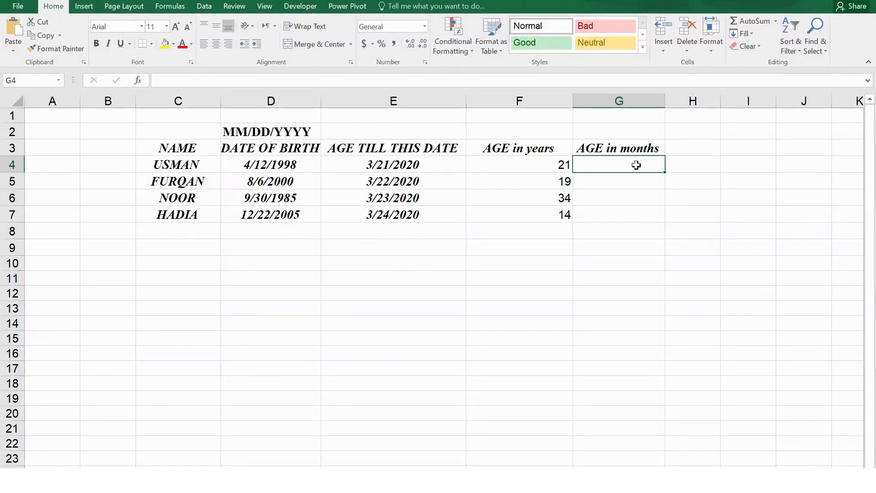
pyautogui.write('=')
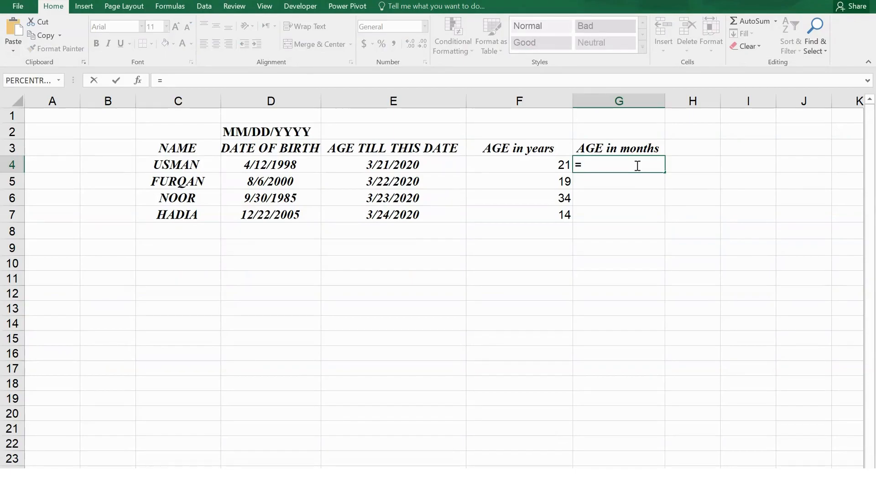
pyautogui.write('date')
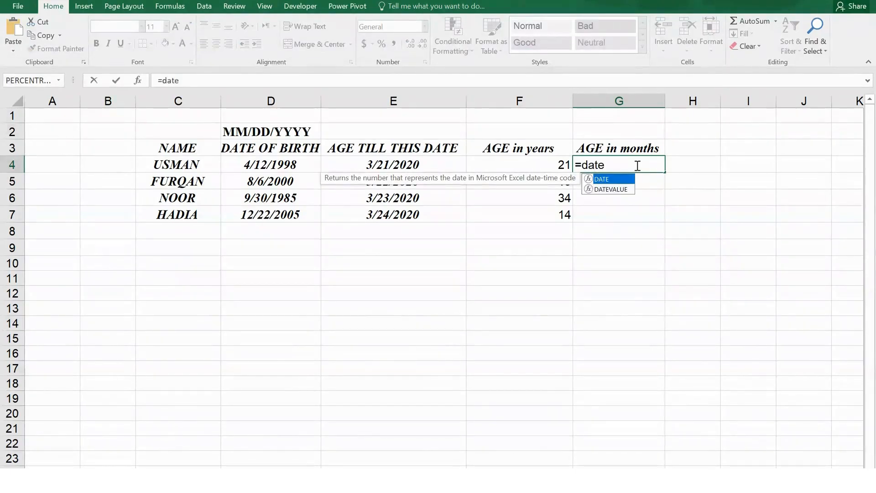
pyautogui.write('dif')
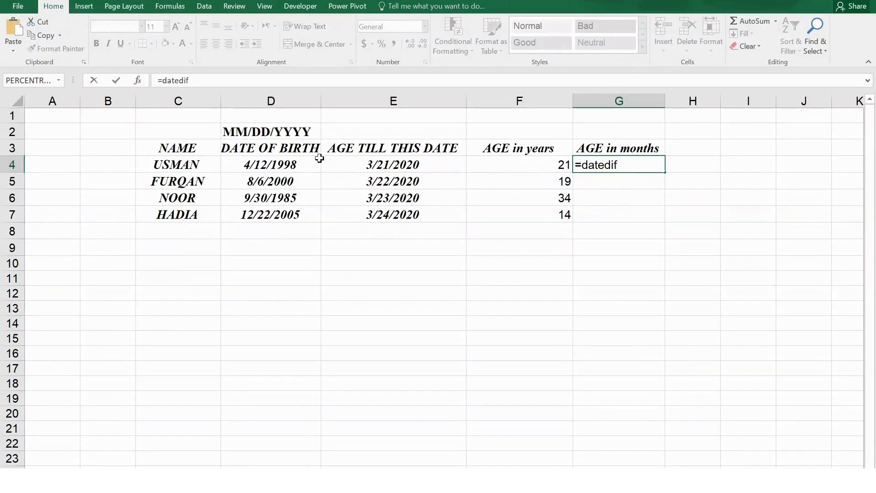
pyautogui.write('(')
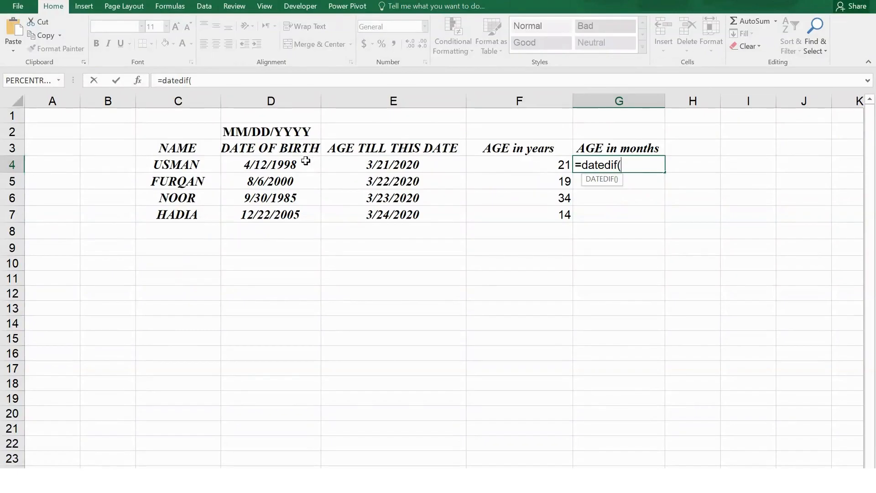
pyautogui.click(300, 167)
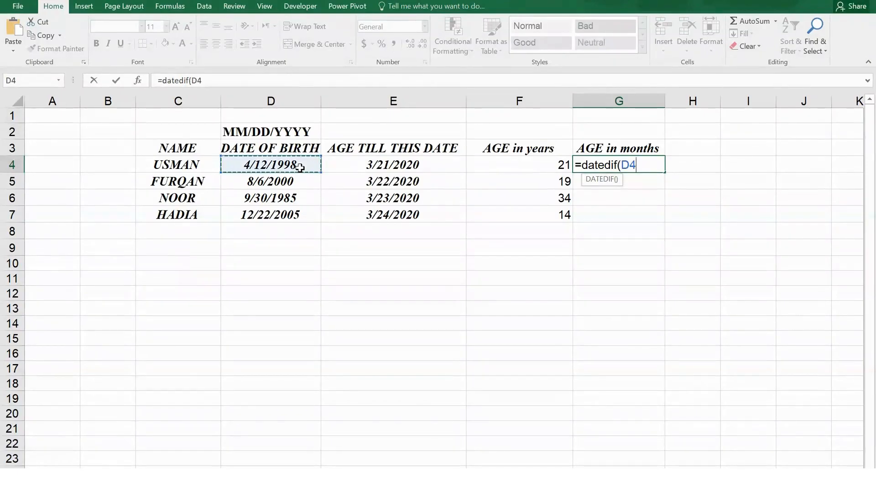
pyautogui.write(',')
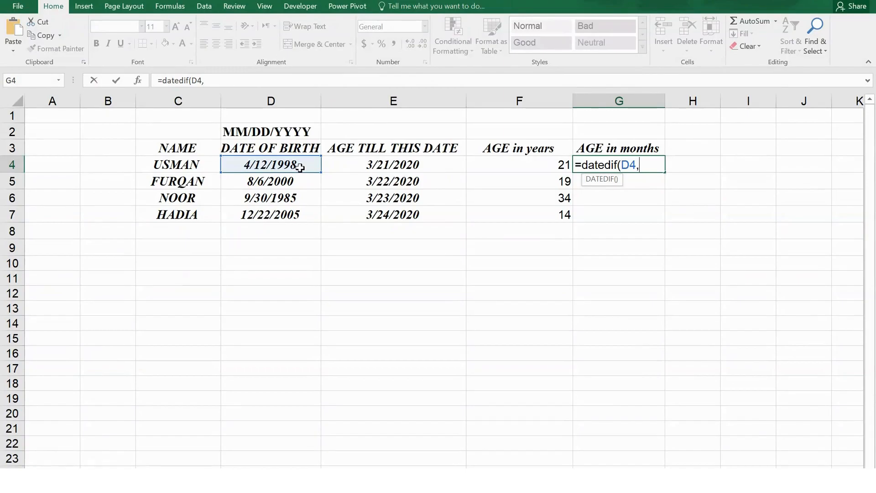
pyautogui.click(385, 171)
pyautogui.write(',"m"')
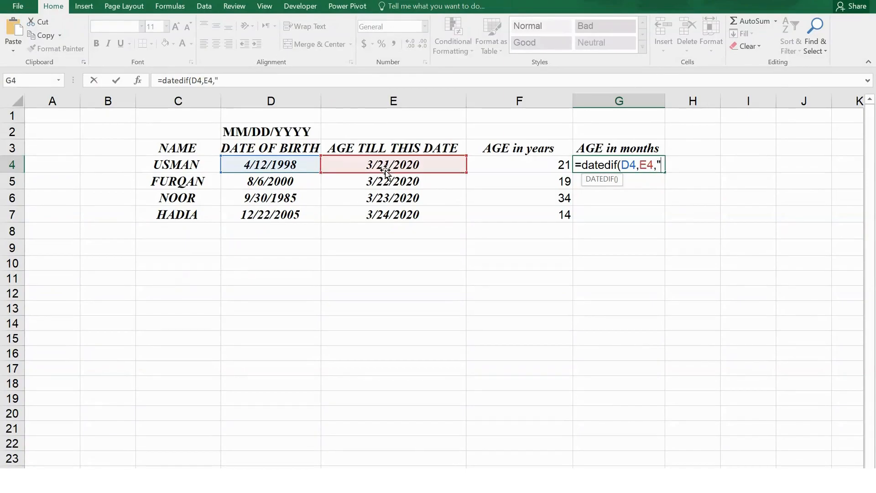
pyautogui.write(')')
pyautogui.press('Return')
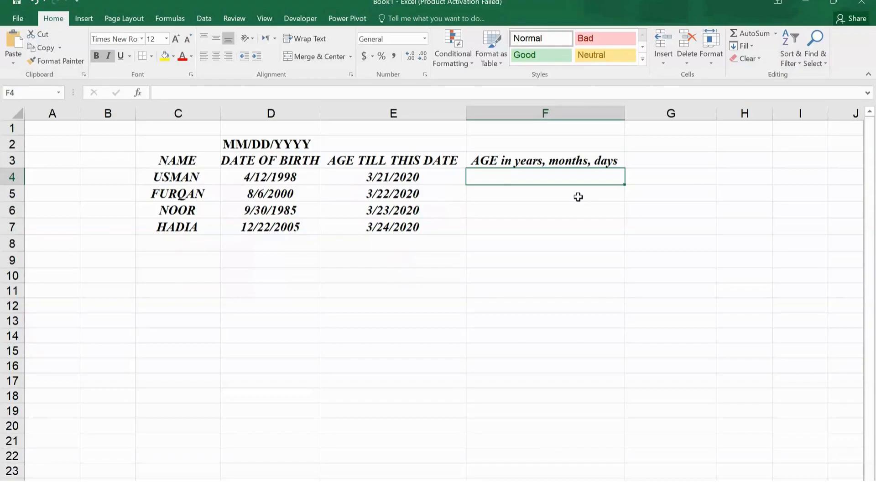
# Build the combined age in F4 with =DATEDIF(D4,E4,"y") & "y " & DATEDIF(D4,E4,"ym") & "m " & DATEDIF(D4,E4,"md") & "d".
pyautogui.write('=datedif(')
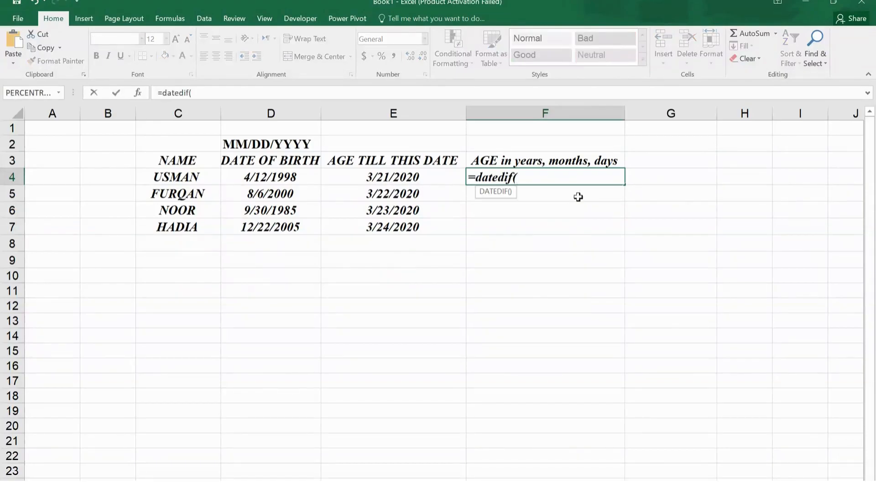
pyautogui.click(280, 173)
pyautogui.write(',')
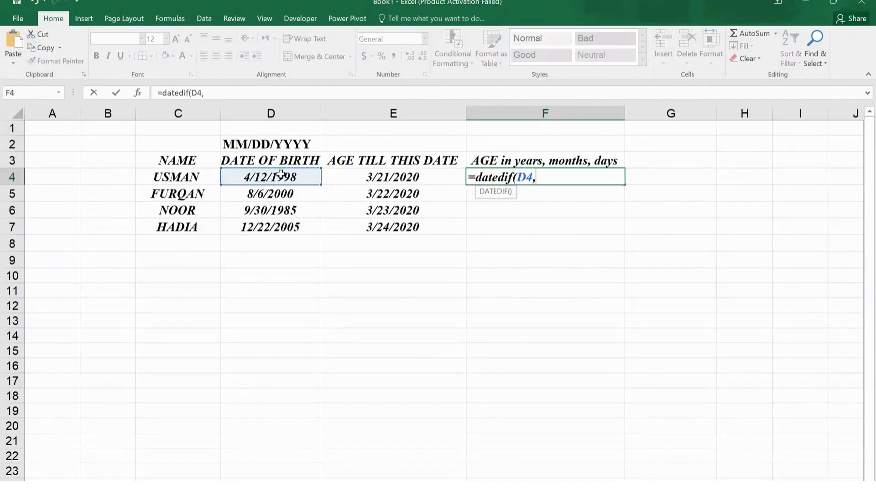
pyautogui.click(377, 178)
pyautogui.write(',')
pyautogui.write('"y')
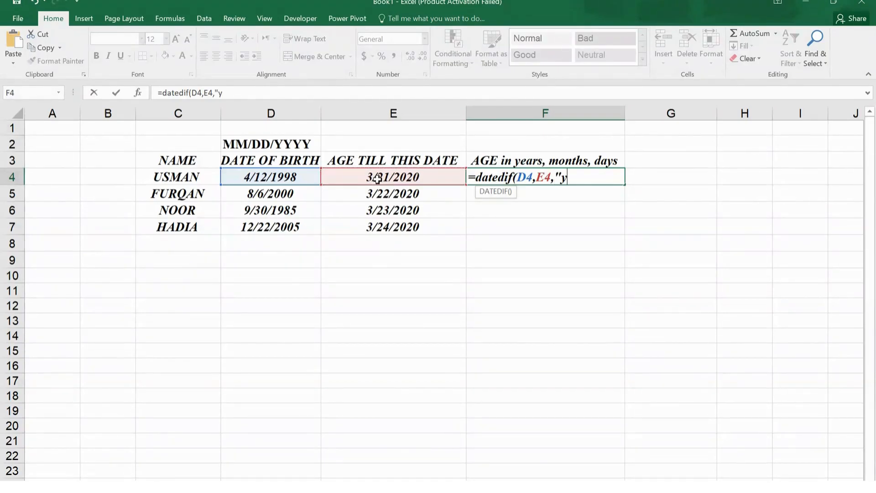
pyautogui.write('")')
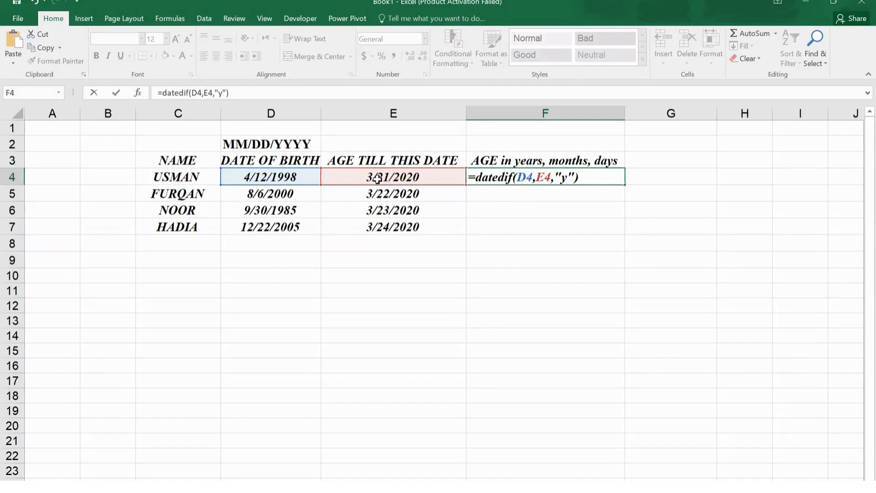
pyautogui.write(' & "y "')
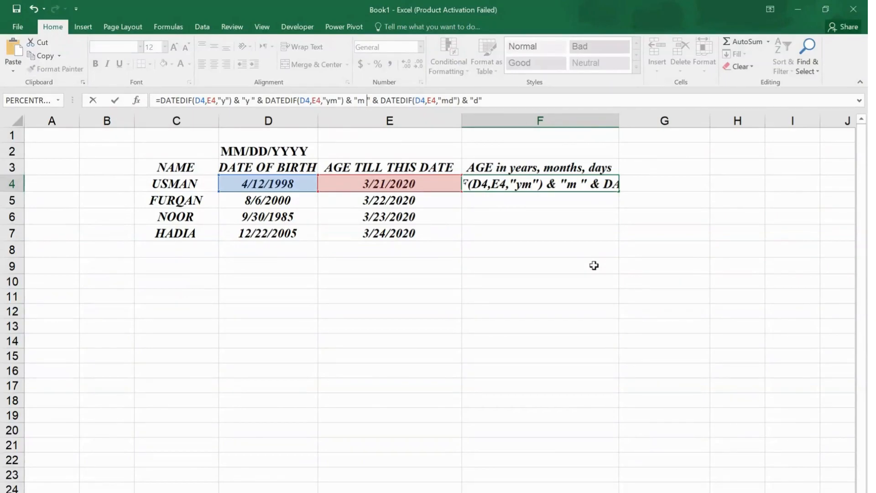
pyautogui.press('End')
pyautogui.press('Return')
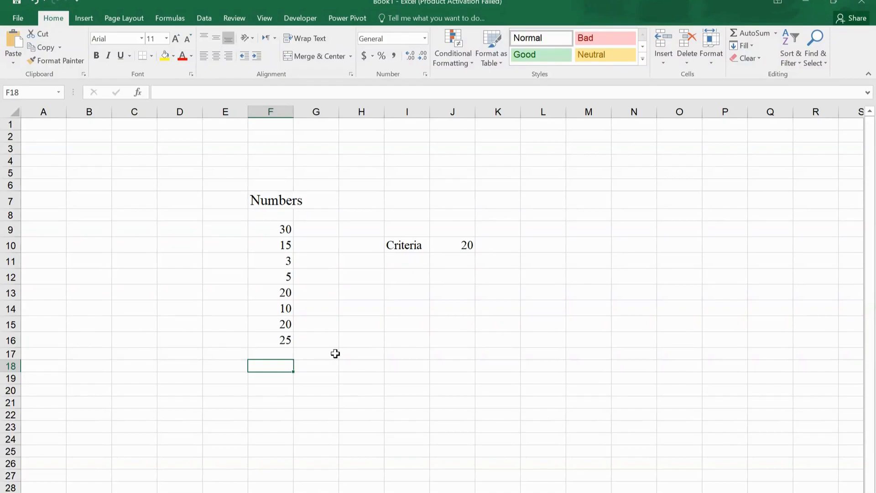
# Count the numbers matching the criteria cell in F18 with =COUNTIF(F9:F16,J10).
pyautogui.write('=')
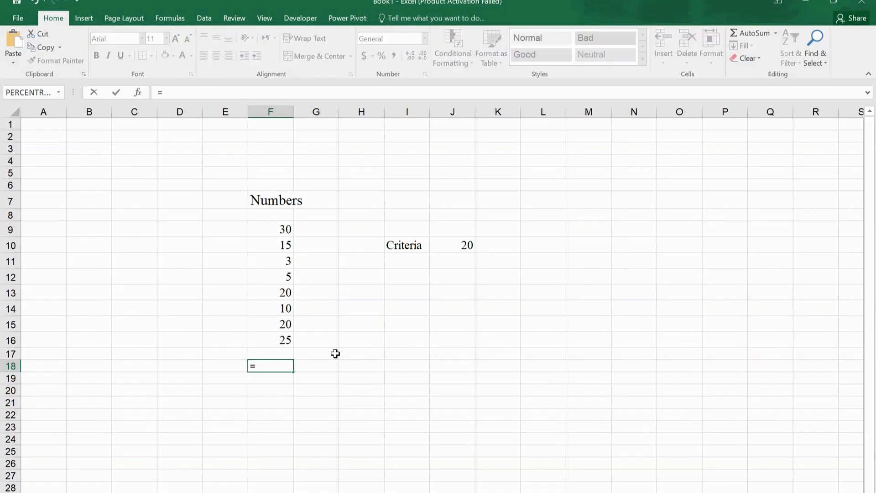
pyautogui.write('count')
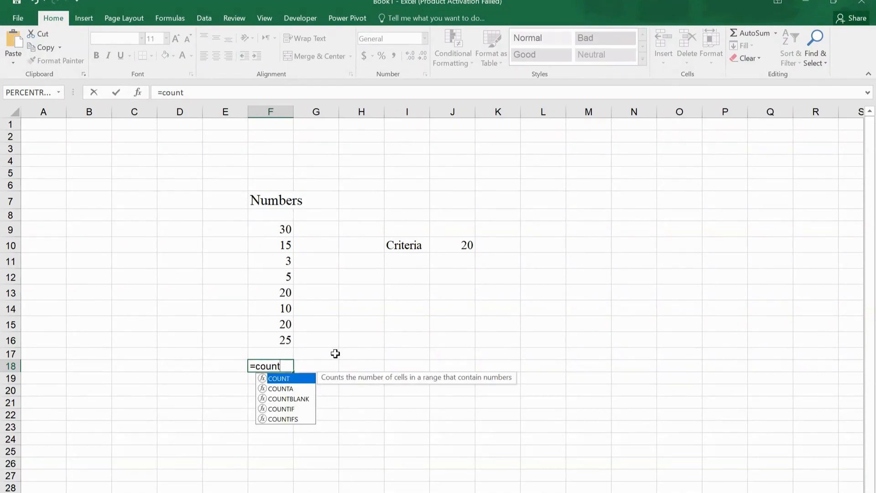
pyautogui.doubleClick(286, 410)
pyautogui.moveTo(269, 229); pyautogui.dragTo(286, 339)
pyautogui.write(',')
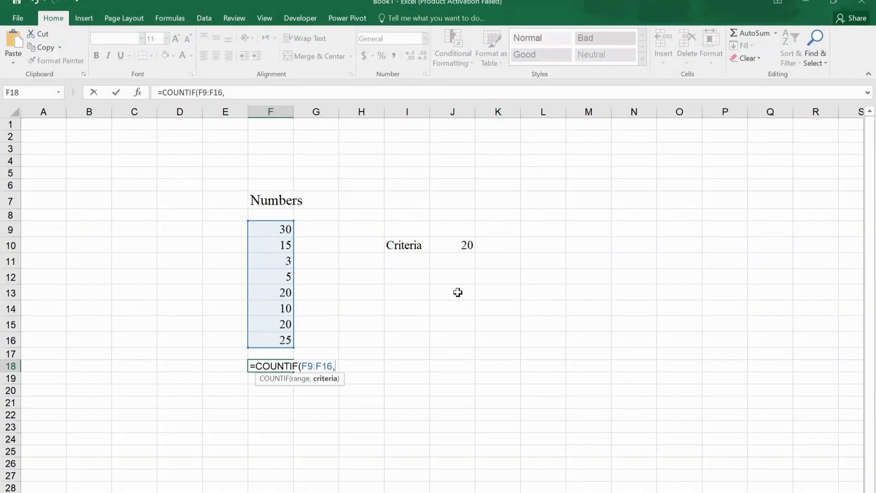
pyautogui.click(458, 250)
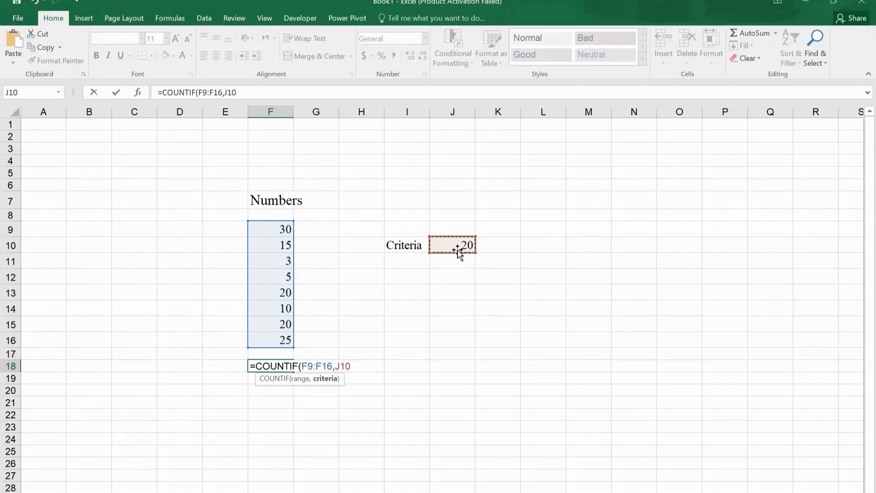
pyautogui.write(')')
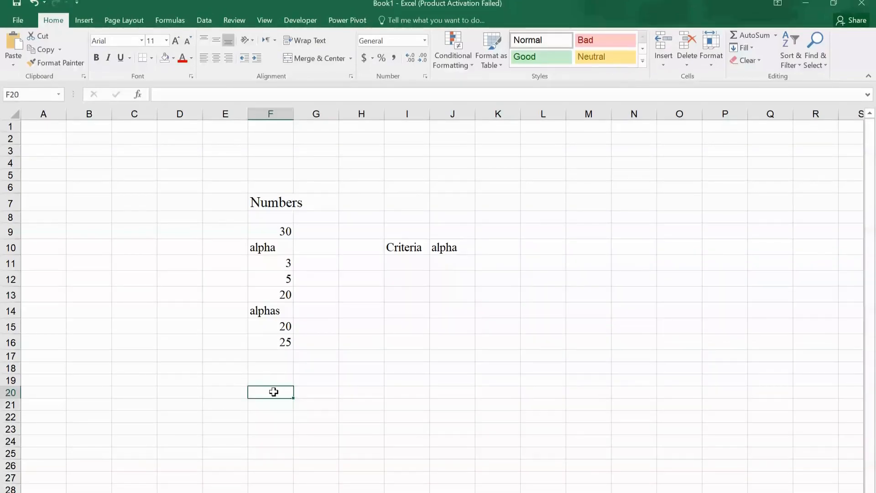
# Count the cells containing the text alpha in F20 with =COUNTIF(F9:F16,"*alpha*").
pyautogui.write('=count')
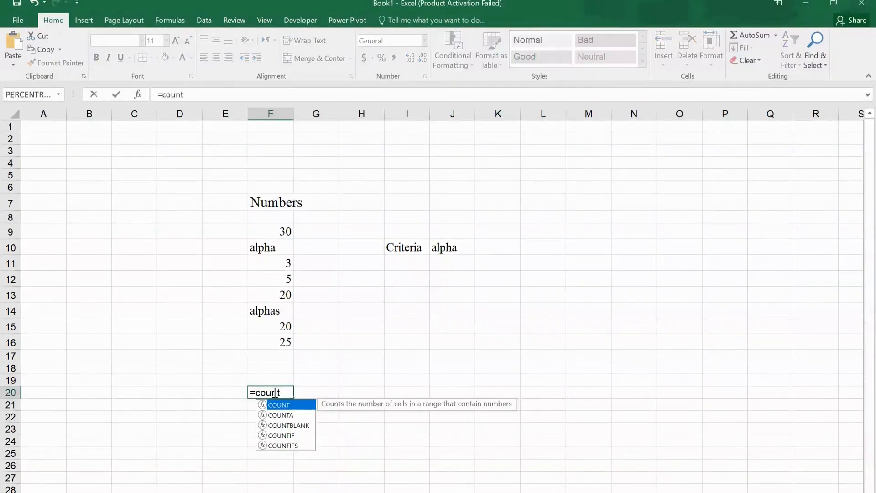
pyautogui.write('if')
pyautogui.press('Tab')
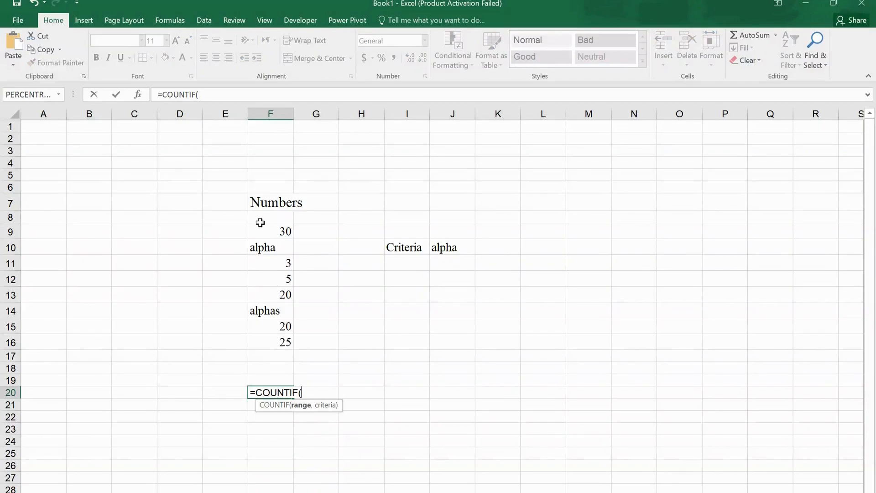
pyautogui.moveTo(260, 231); pyautogui.dragTo(279, 340)
pyautogui.write(',"*')
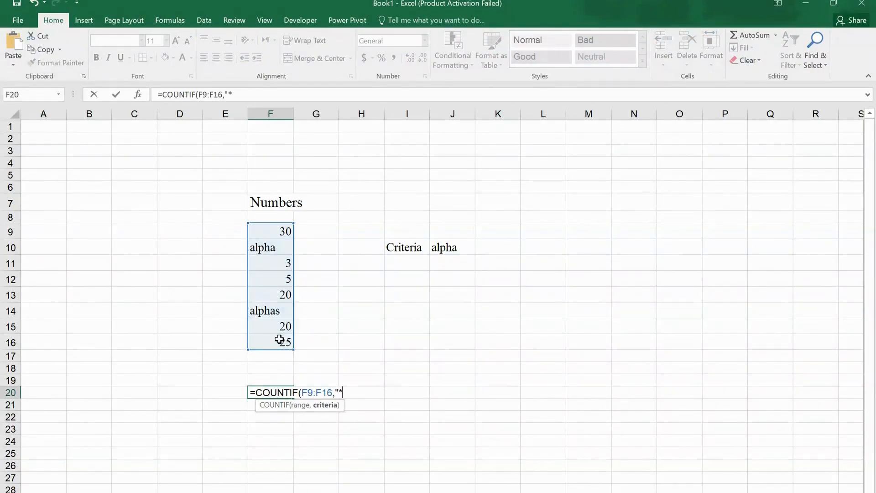
pyautogui.write('alpha*")')
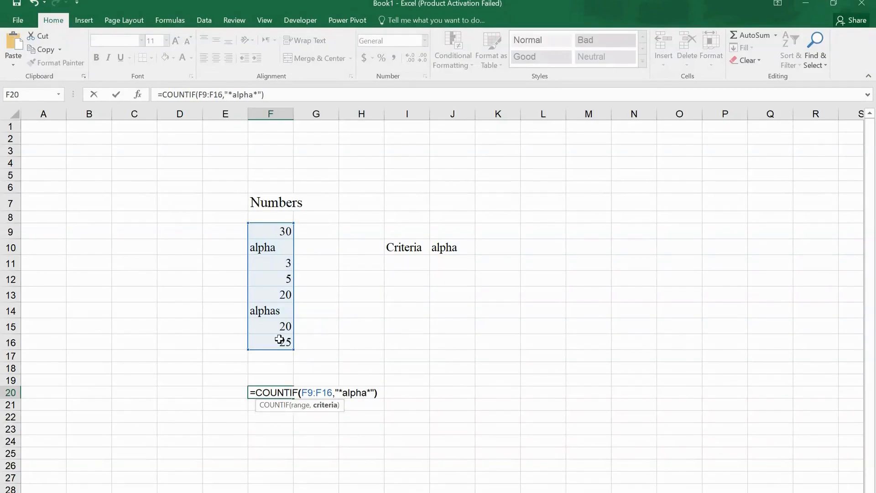
pyautogui.press('Return')
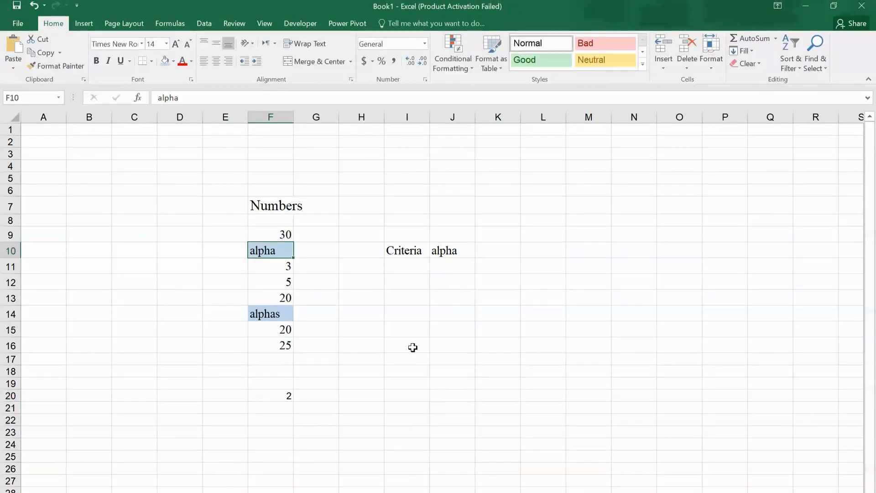